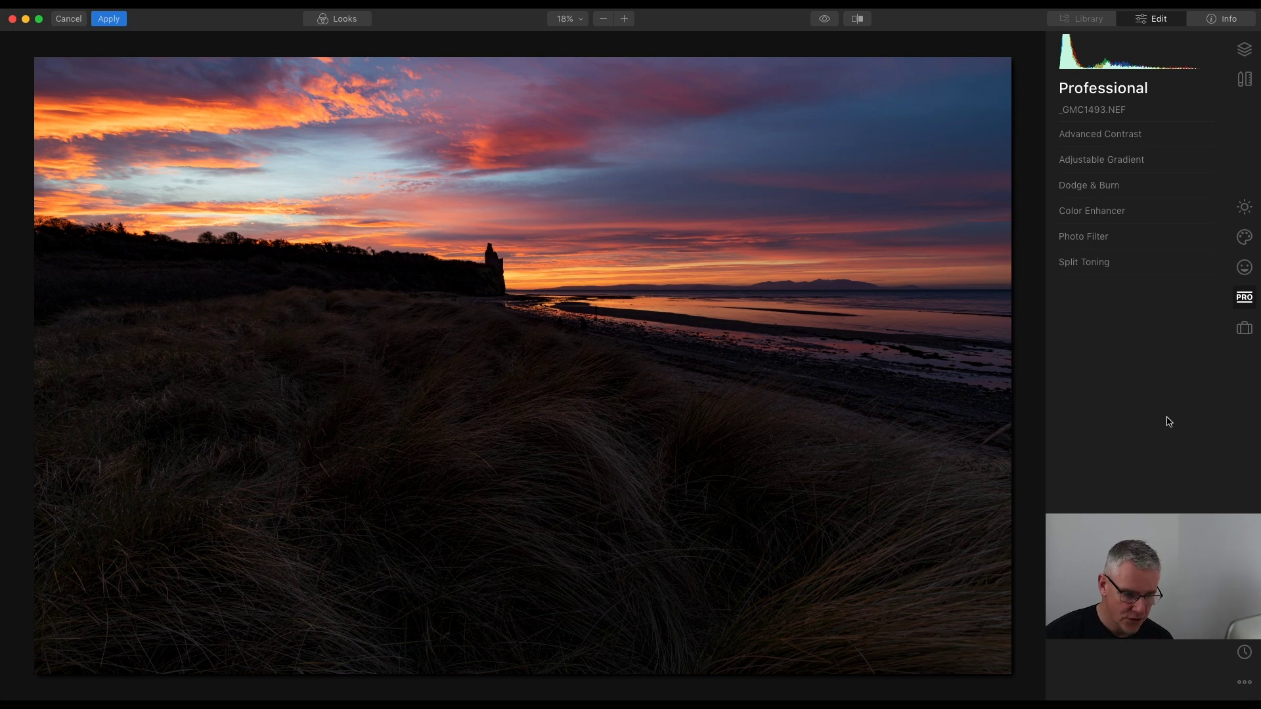
- In Advanced Contrast, set Highlights Contrast to 18 and Highlights Balance to -16
{"action": "left_click", "coordinate": [1113, 136]}
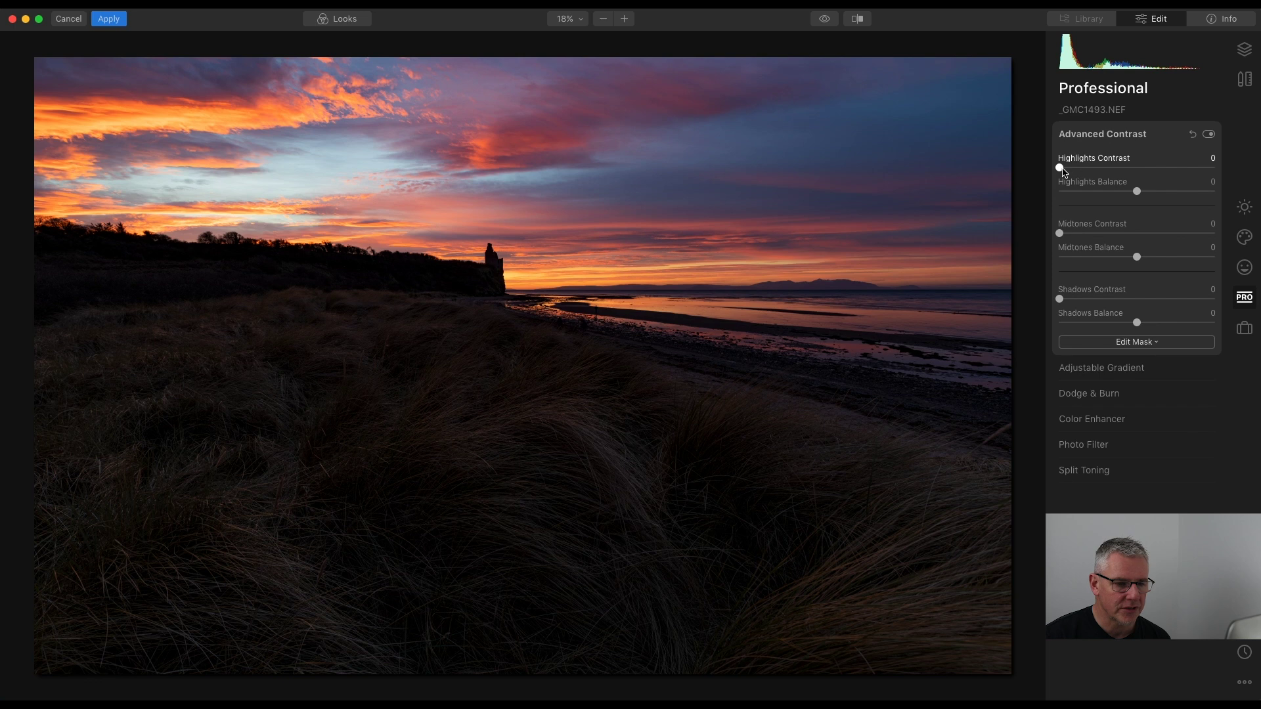
{"action": "left_click_drag", "start_coordinate": [1060, 168], "coordinate": [1091, 169]}
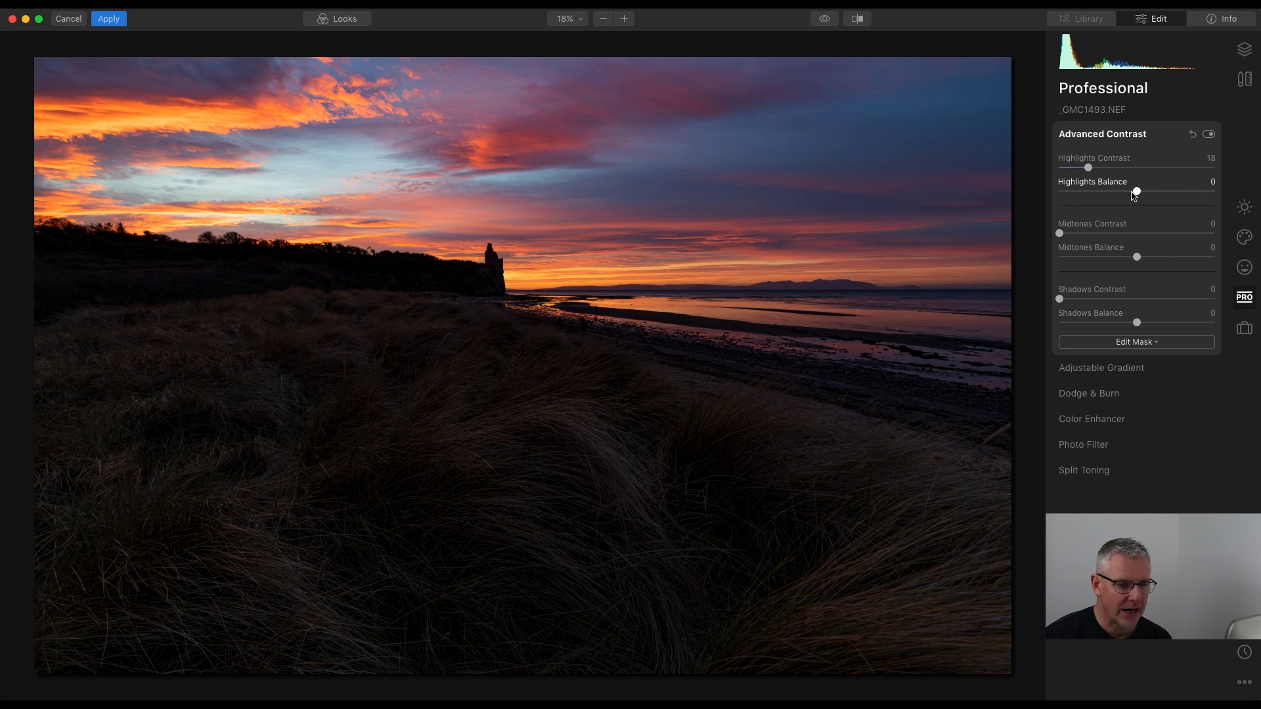
{"action": "left_click_drag", "start_coordinate": [1138, 194], "coordinate": [1172, 199]}
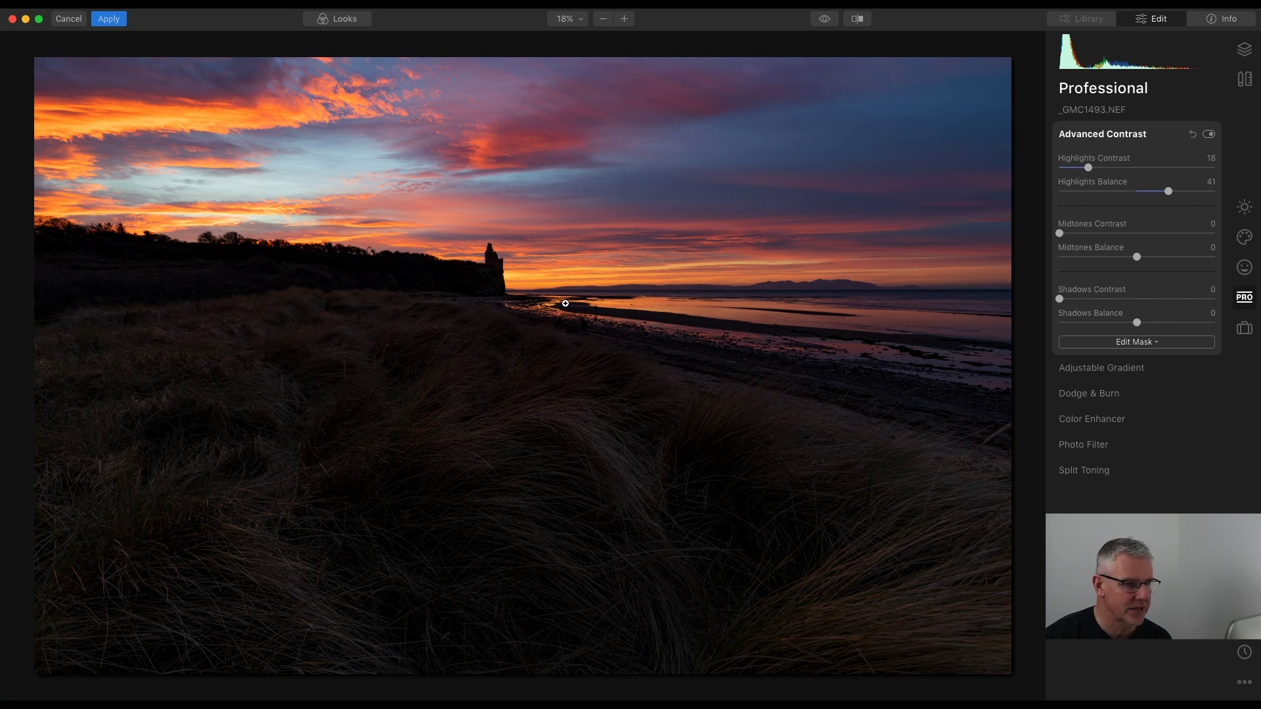
{"action": "left_click_drag", "start_coordinate": [1167, 192], "coordinate": [1123, 193]}
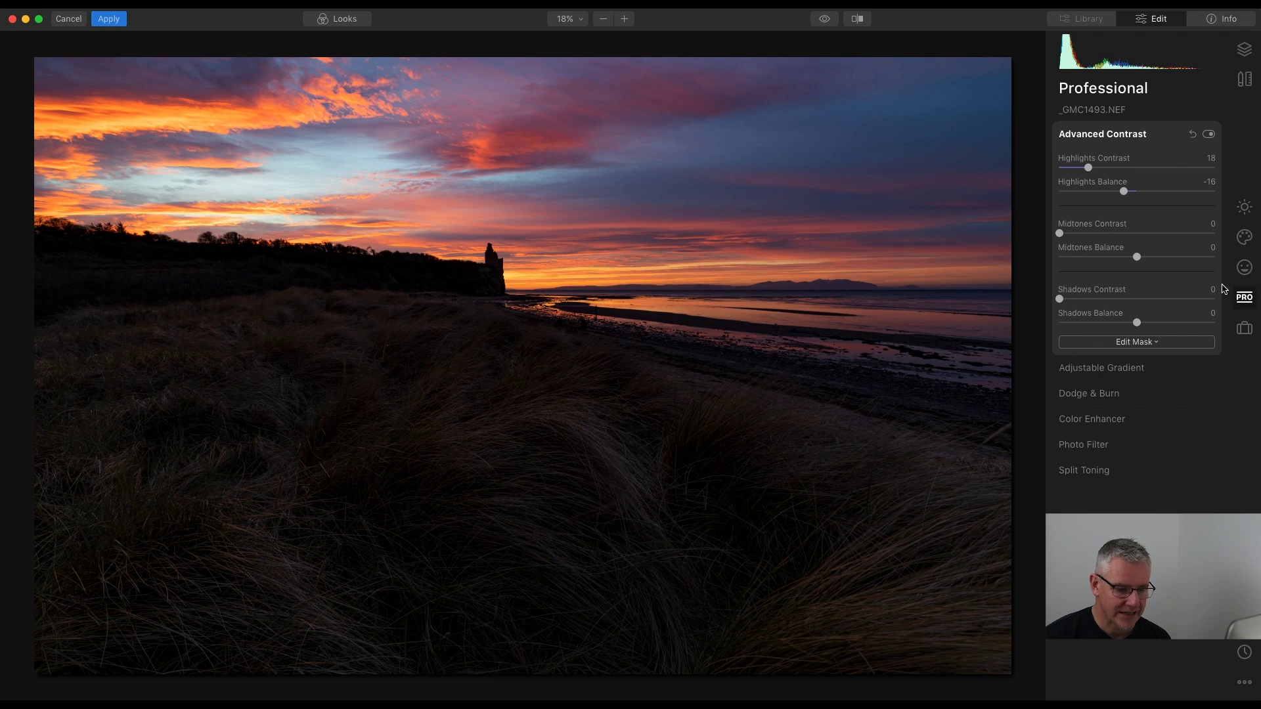
- Set Midtones Contrast to 28 and Midtones Balance to 61, and compare with the original photo
{"action": "left_click_drag", "start_coordinate": [1062, 231], "coordinate": [1104, 234]}
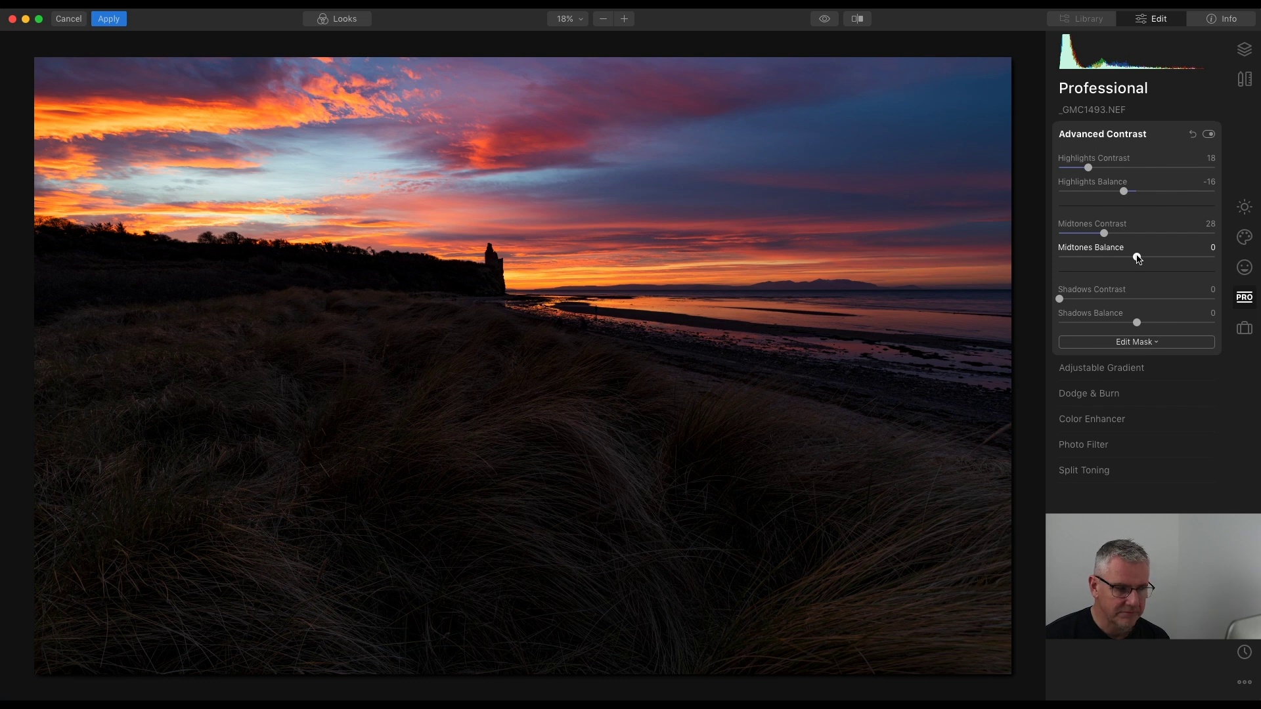
{"action": "left_click_drag", "start_coordinate": [1137, 258], "coordinate": [1186, 261]}
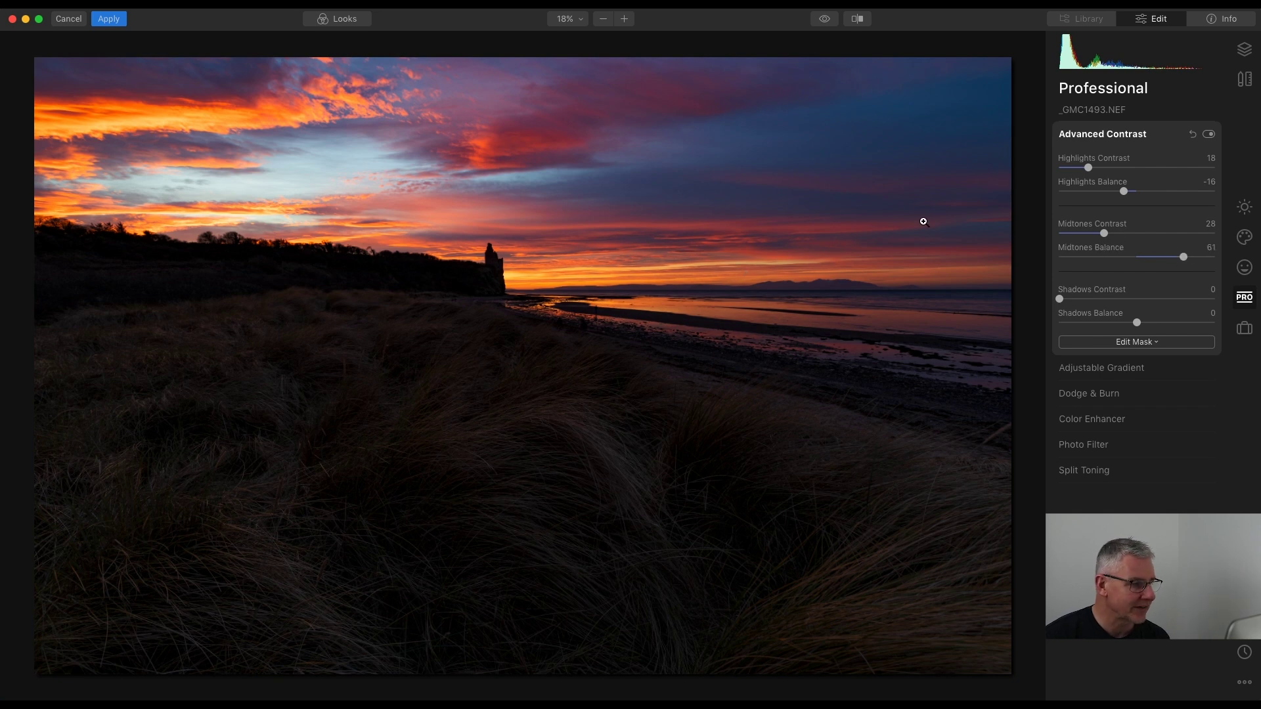
{"action": "left_click", "coordinate": [825, 19]}
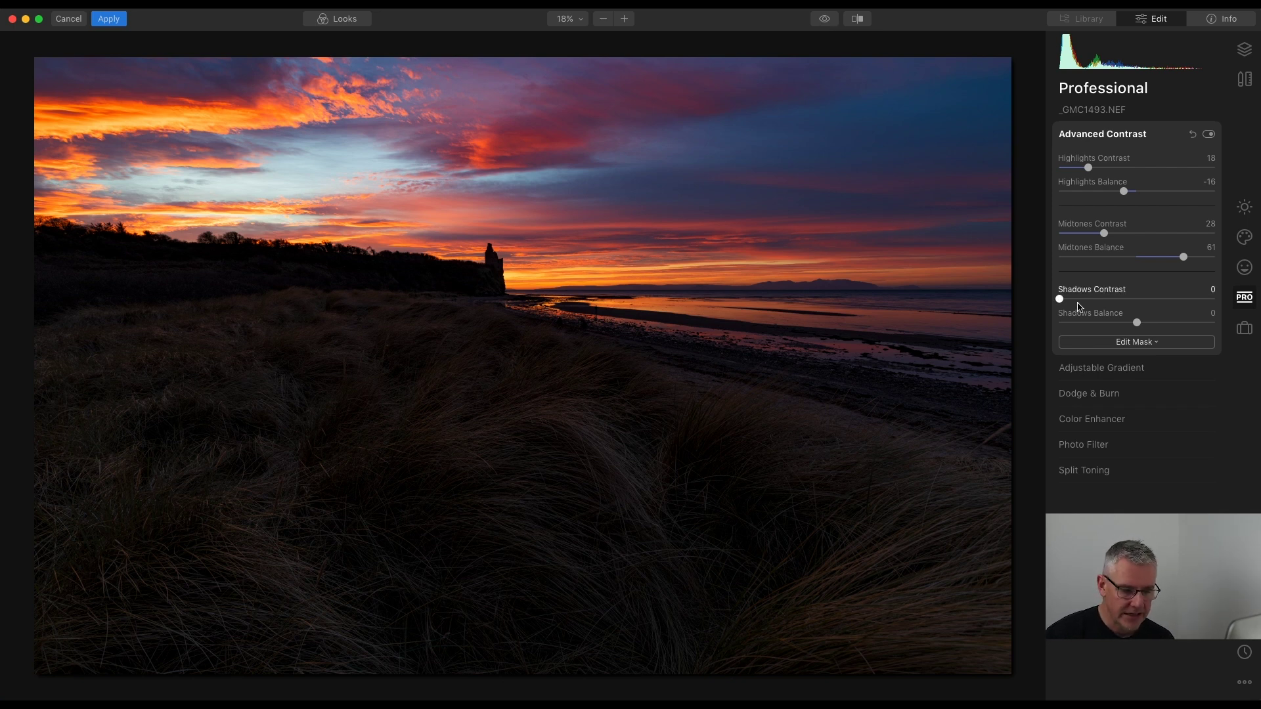
- Set Shadows Contrast to 24 and Shadows Balance to -62, compare with the original, and close Advanced Contrast
{"action": "left_click_drag", "start_coordinate": [1062, 301], "coordinate": [1088, 326]}
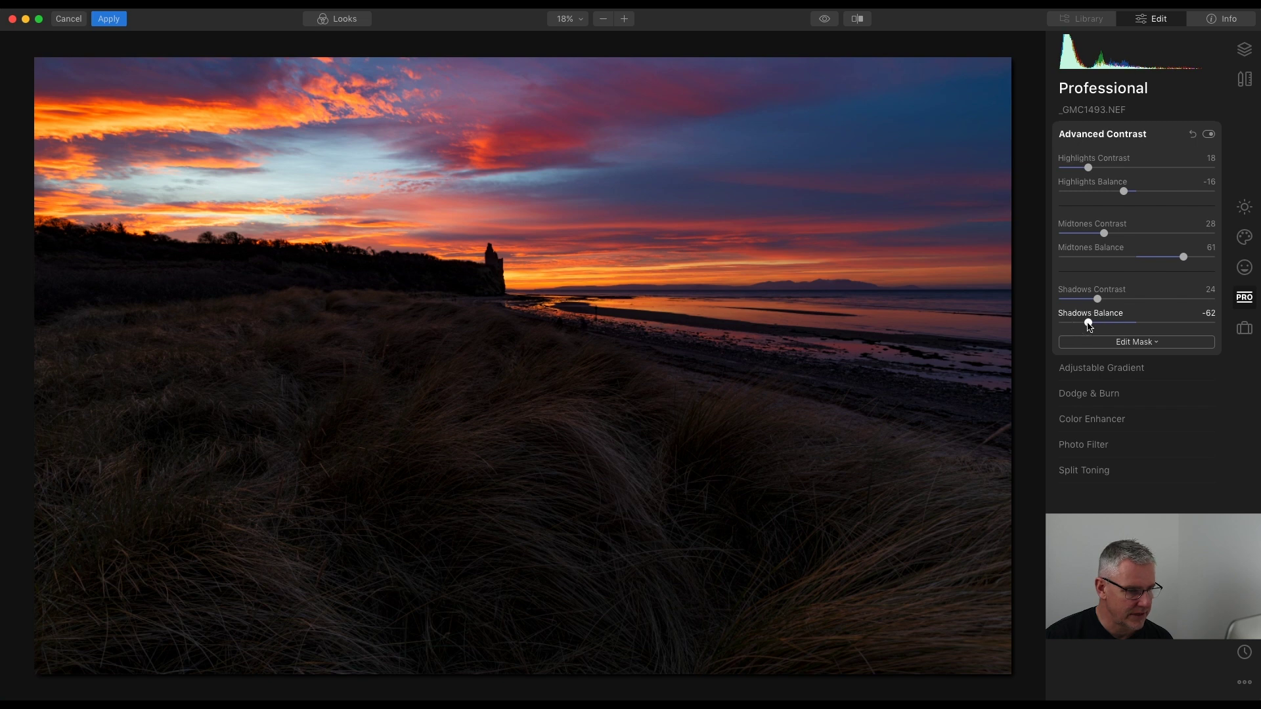
{"action": "left_click", "coordinate": [826, 20]}
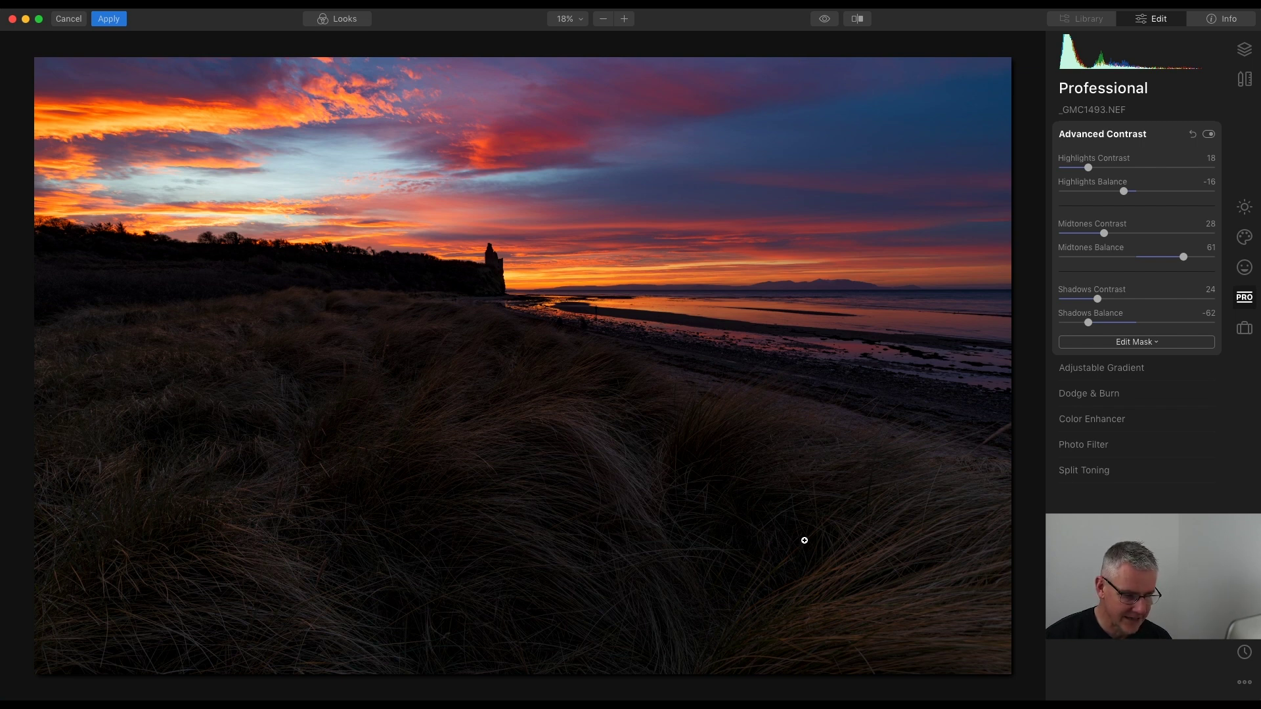
{"action": "left_click", "coordinate": [1126, 134]}
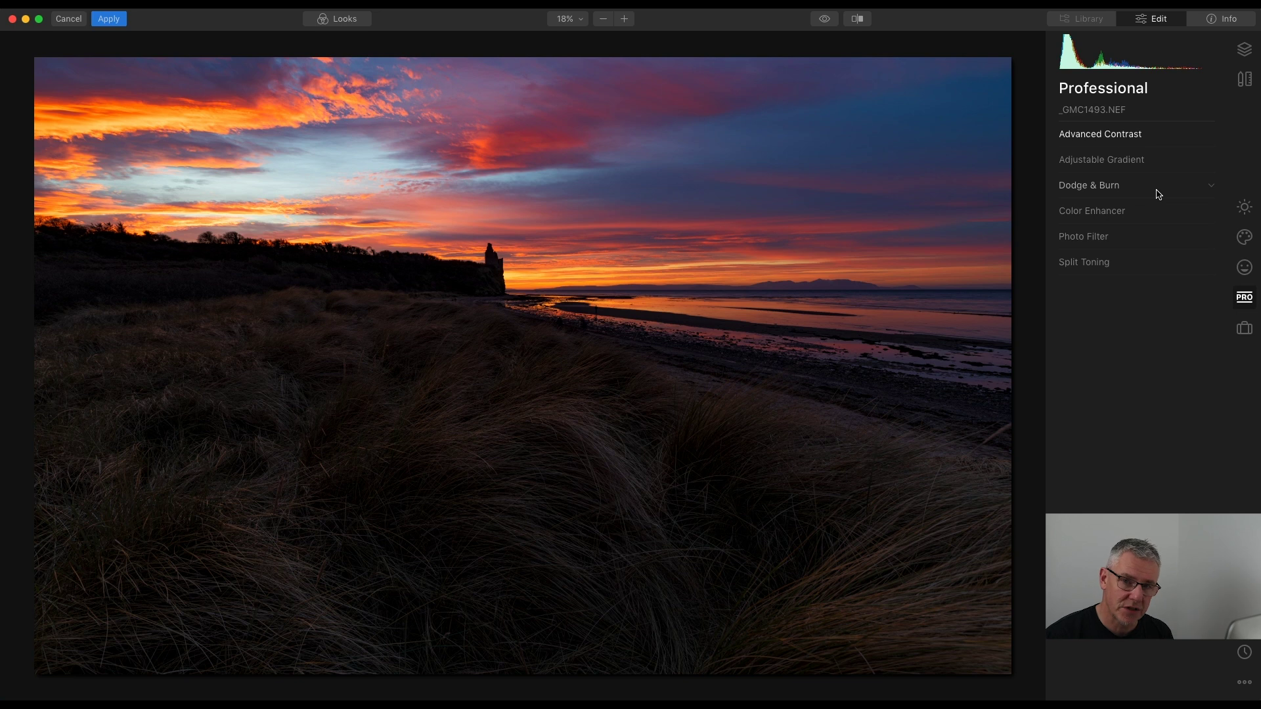
- Orient the Adjustable Gradient horizontally over the sky, with its lower edge along the horizon
{"action": "left_click", "coordinate": [1120, 161]}
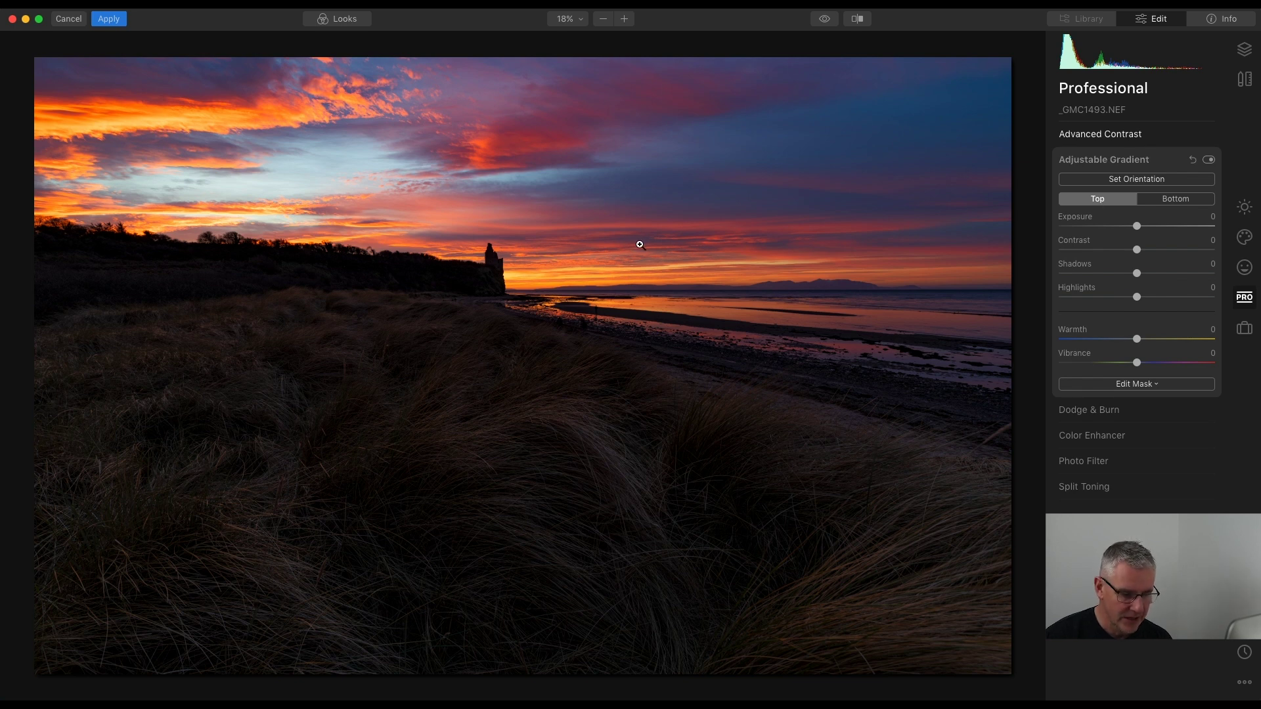
{"action": "left_click", "coordinate": [1137, 226]}
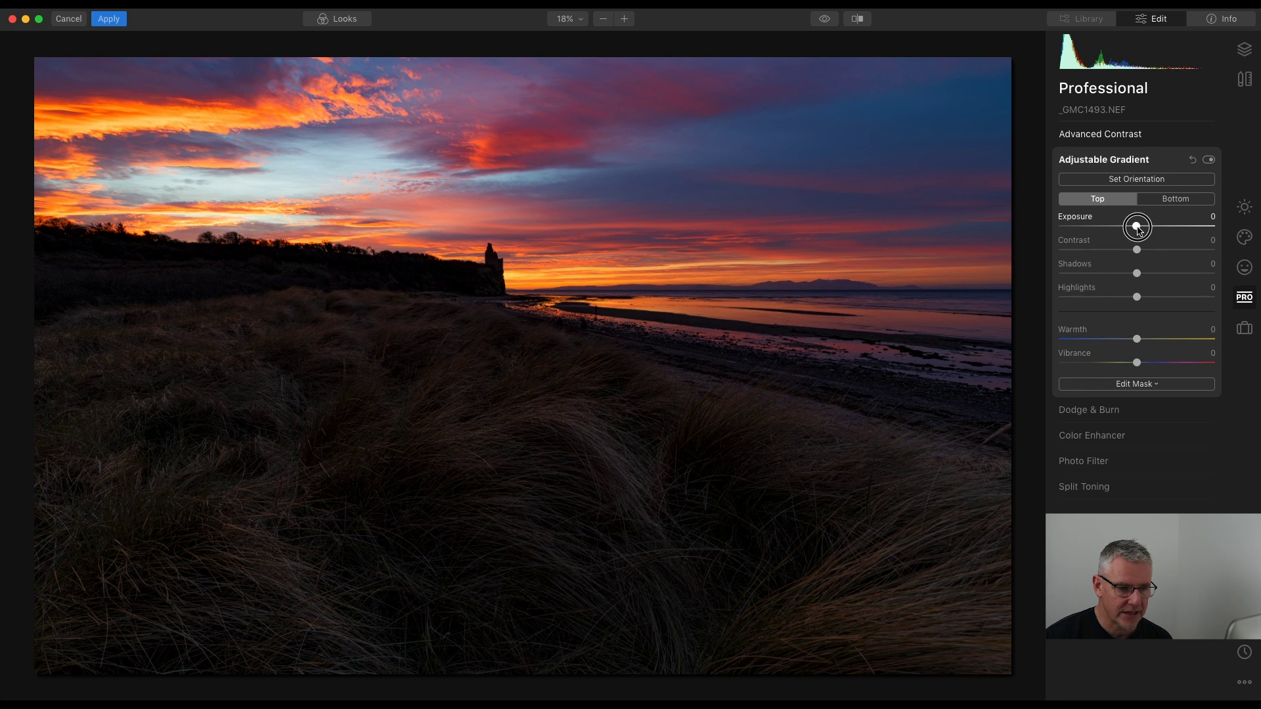
{"action": "left_click", "coordinate": [1136, 179]}
{"action": "left_click_drag", "start_coordinate": [523, 366], "coordinate": [517, 132]}
{"action": "left_click_drag", "start_coordinate": [527, 212], "coordinate": [522, 290]}
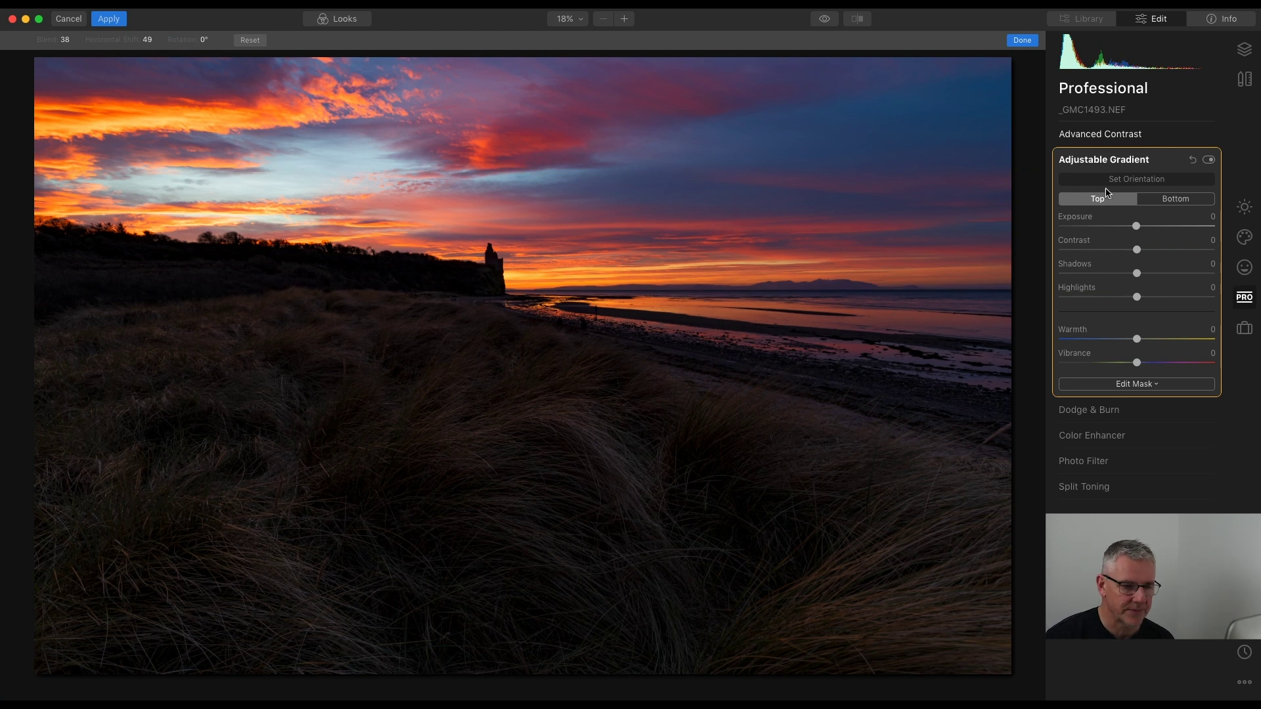
- Set the top gradient's Exposure to -33 and Contrast to 40, and check the sky with the gradient off and on
{"action": "left_click_drag", "start_coordinate": [1136, 226], "coordinate": [1110, 227]}
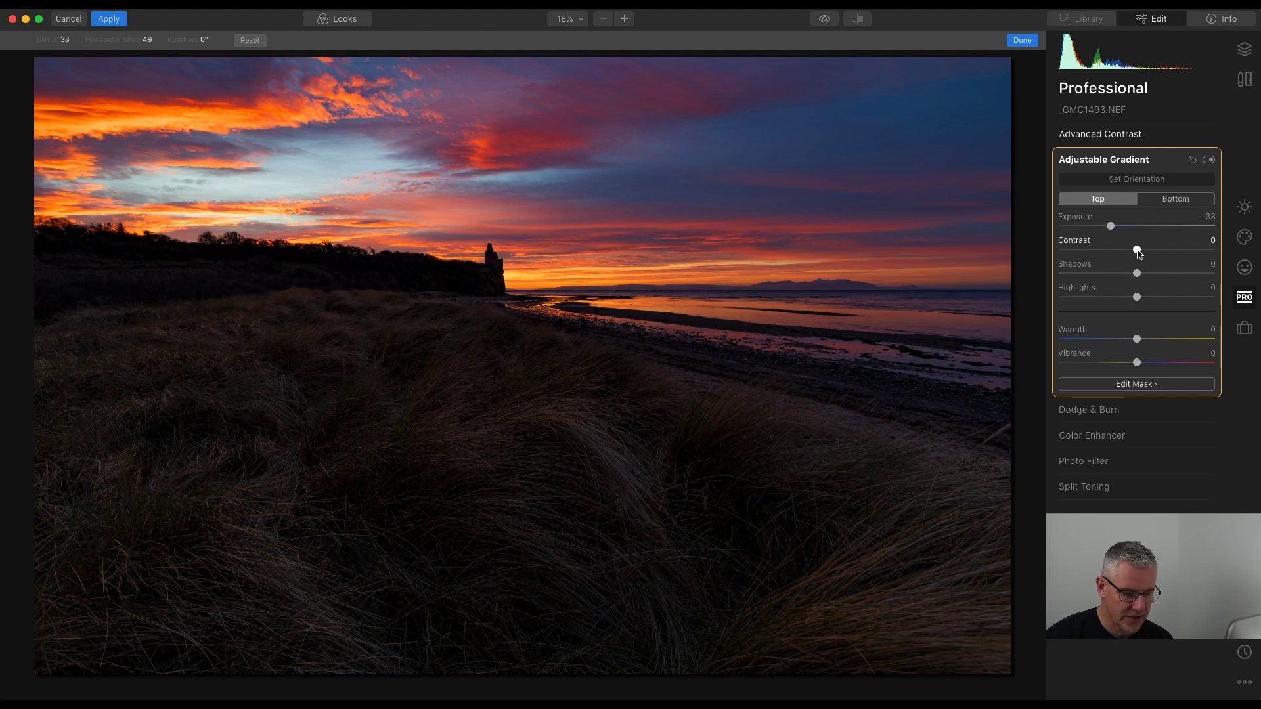
{"action": "left_click_drag", "start_coordinate": [1138, 253], "coordinate": [1170, 253]}
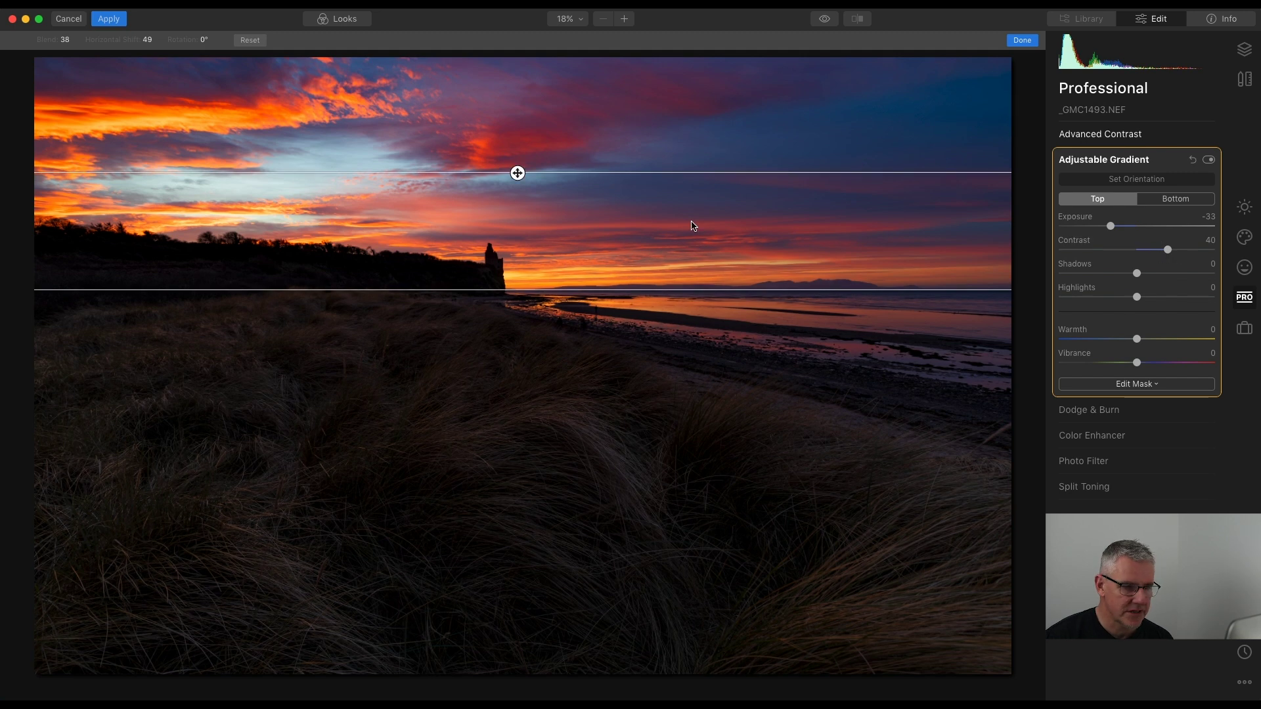
{"action": "left_click", "coordinate": [1208, 159]}
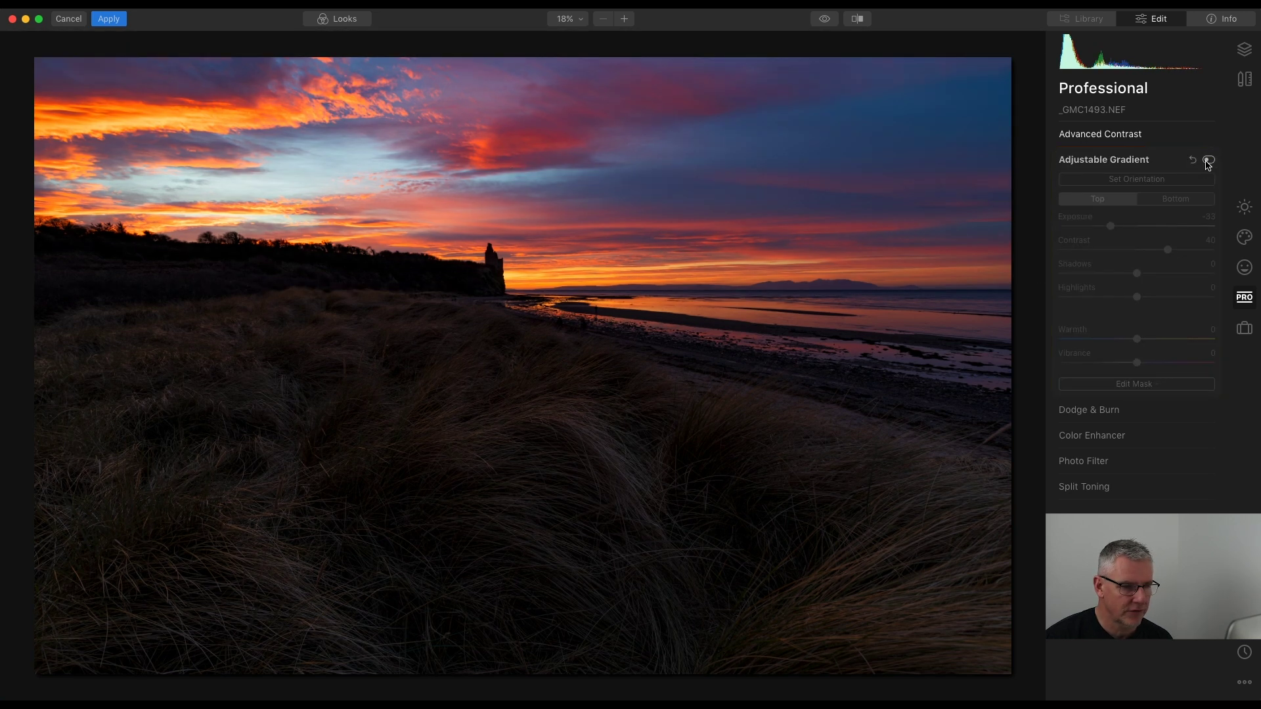
{"action": "left_click", "coordinate": [1208, 159]}
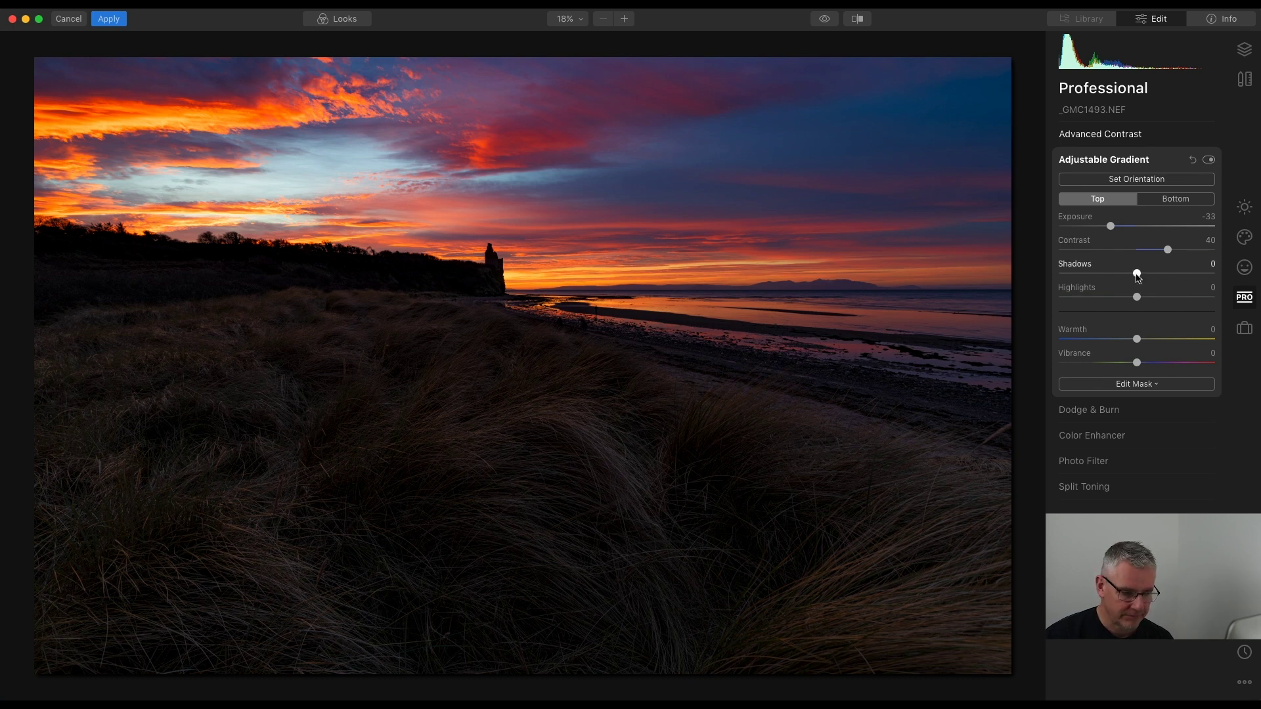
- Set the top gradient's Shadows to -75 and Highlights to -64, comparing each change with the original photo
{"action": "left_click_drag", "start_coordinate": [1138, 278], "coordinate": [1077, 277]}
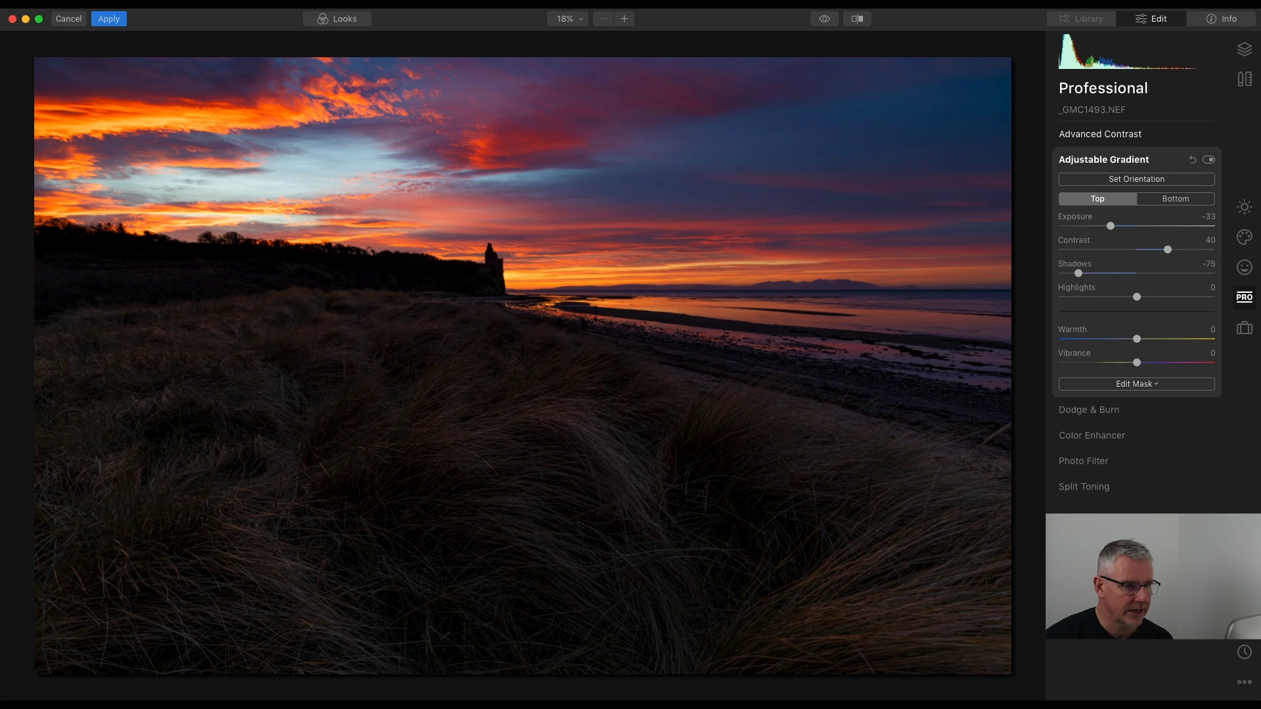
{"action": "left_click", "coordinate": [825, 21]}
{"action": "left_click", "coordinate": [825, 21]}
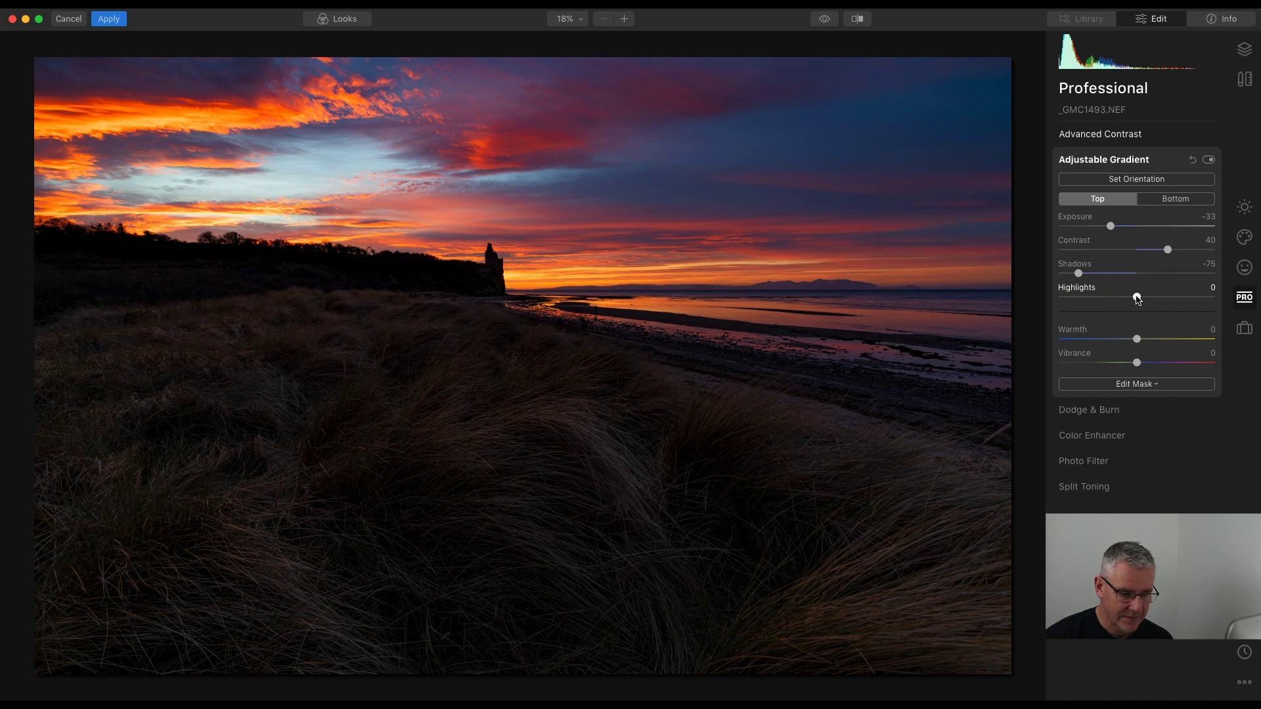
{"action": "left_click_drag", "start_coordinate": [1137, 298], "coordinate": [1087, 297]}
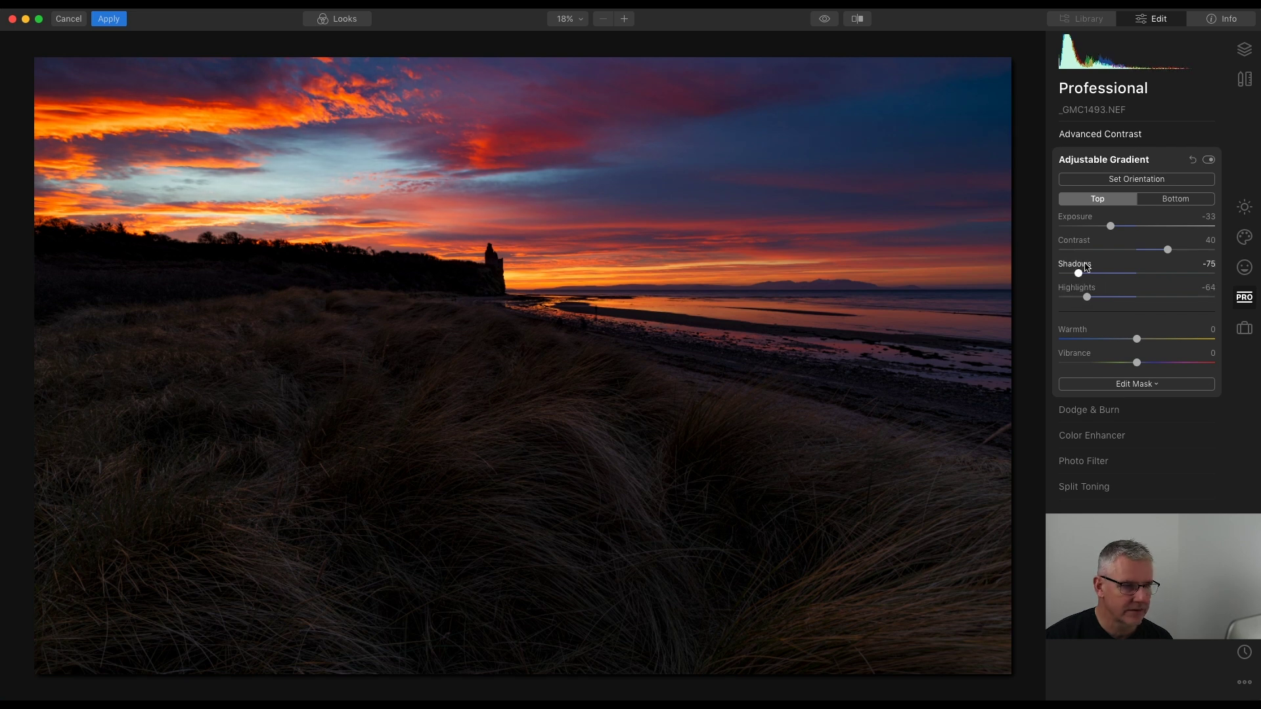
{"action": "left_click", "coordinate": [825, 20]}
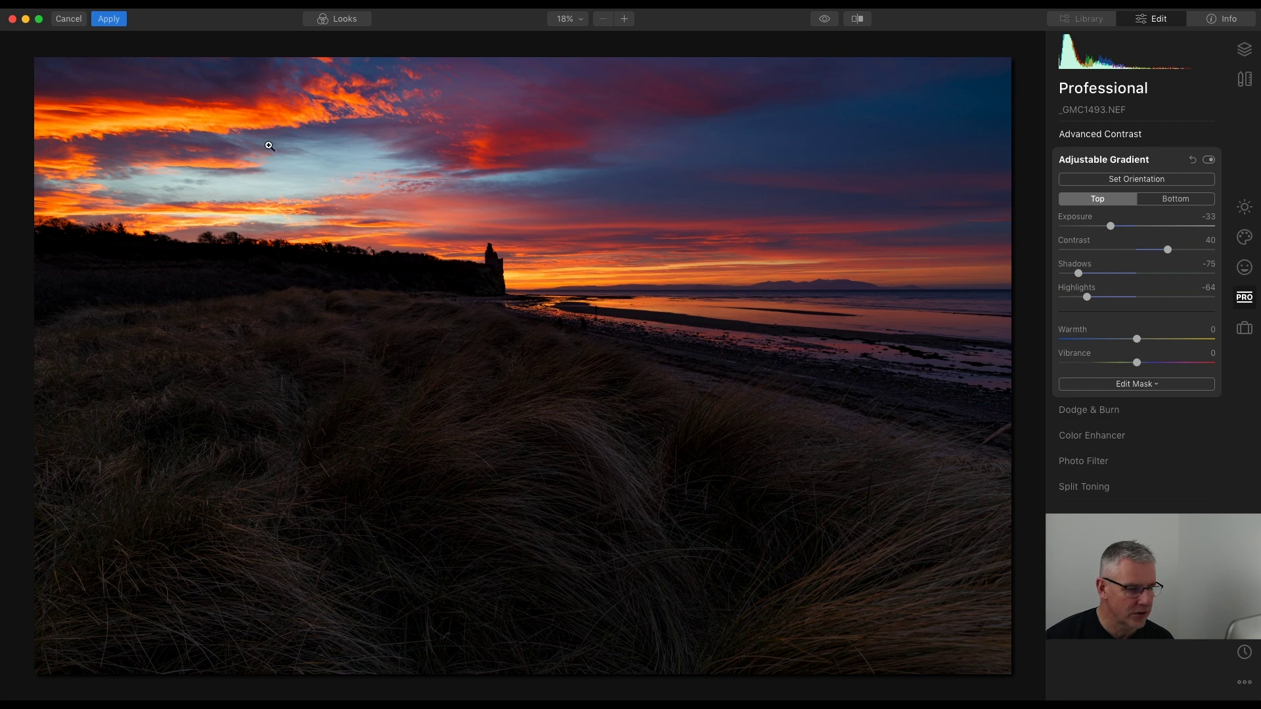
- Set the top gradient's Vibrance to -5, compare with the original, and close Adjustable Gradient
{"action": "left_click", "coordinate": [1137, 363]}
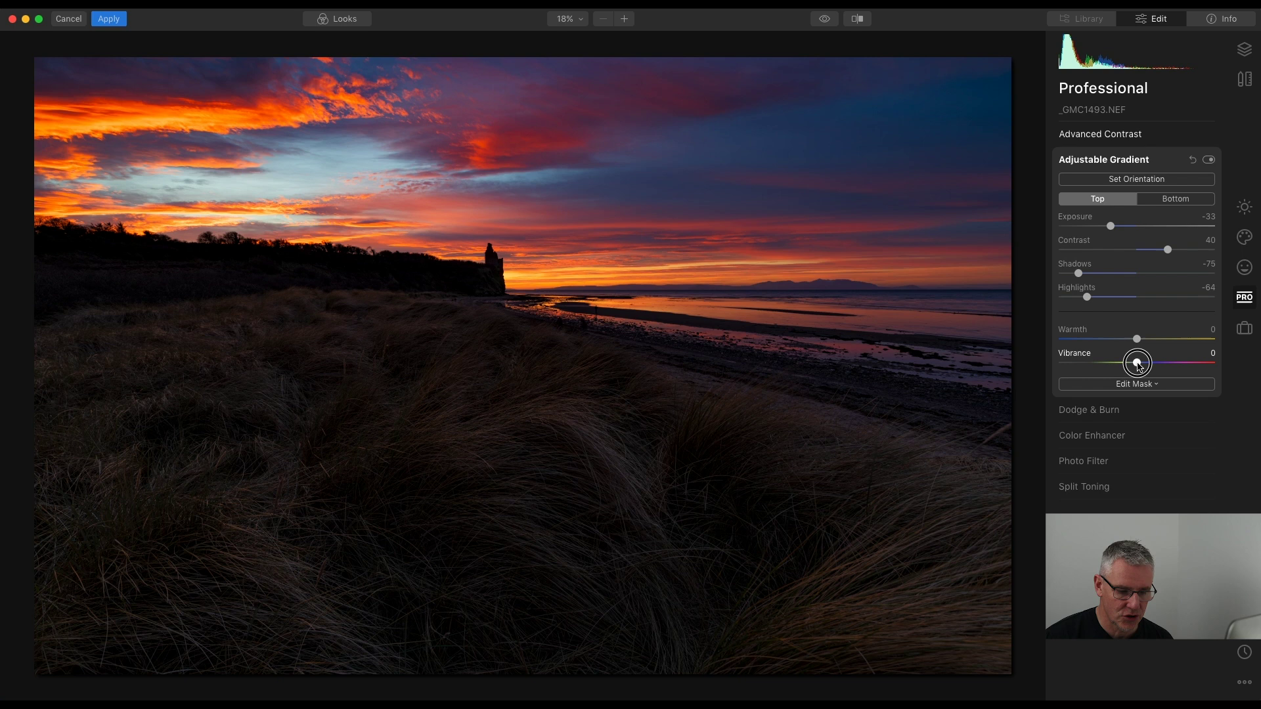
{"action": "left_click_drag", "start_coordinate": [1139, 366], "coordinate": [1133, 362]}
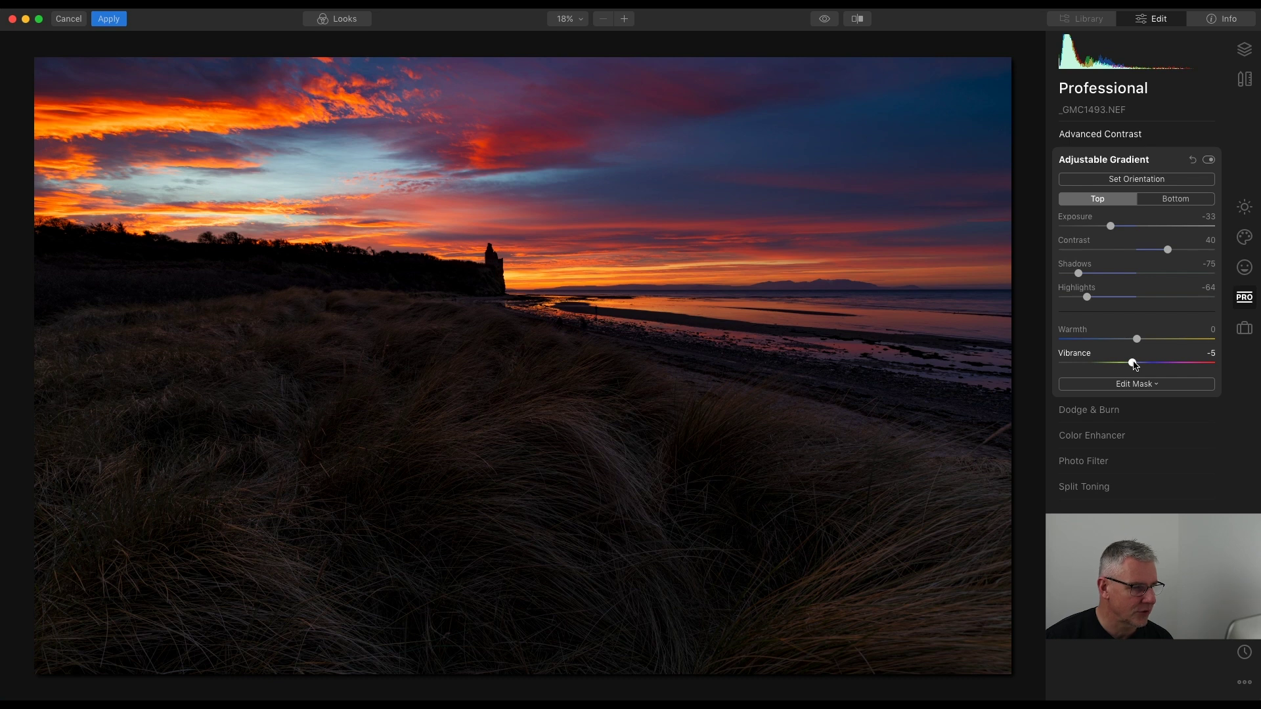
{"action": "left_click", "coordinate": [826, 20]}
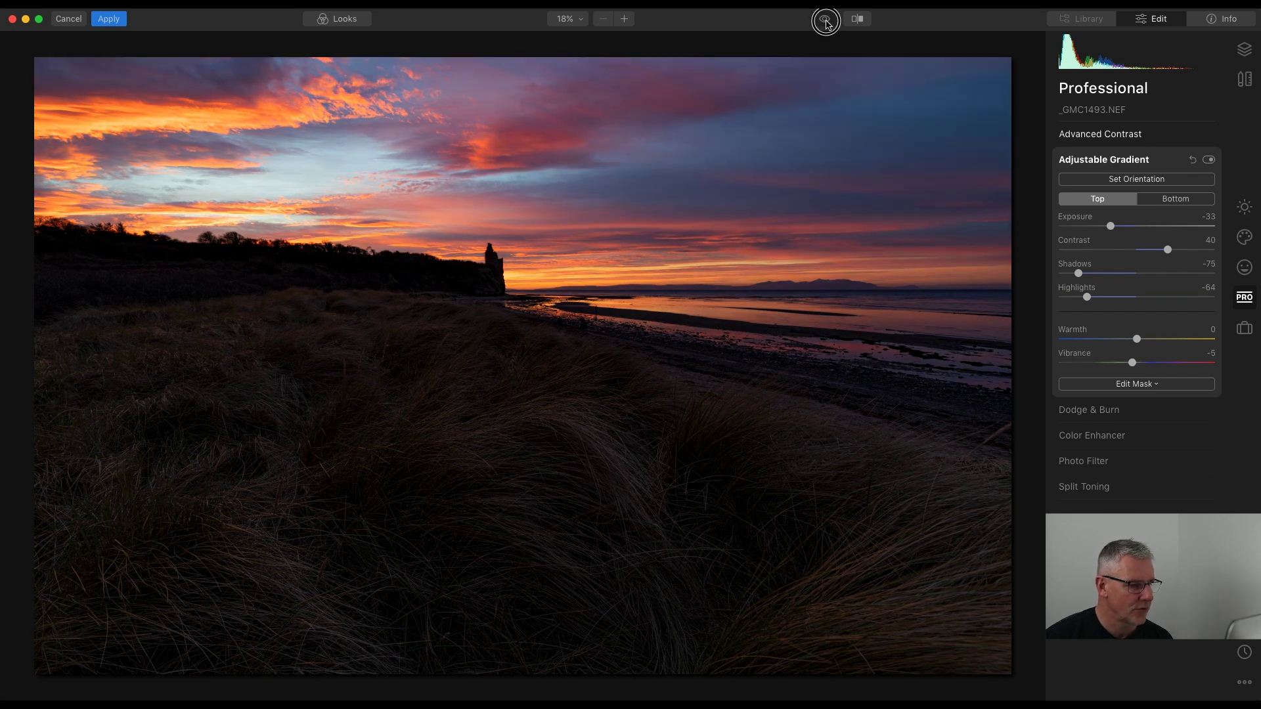
{"action": "left_click", "coordinate": [825, 20]}
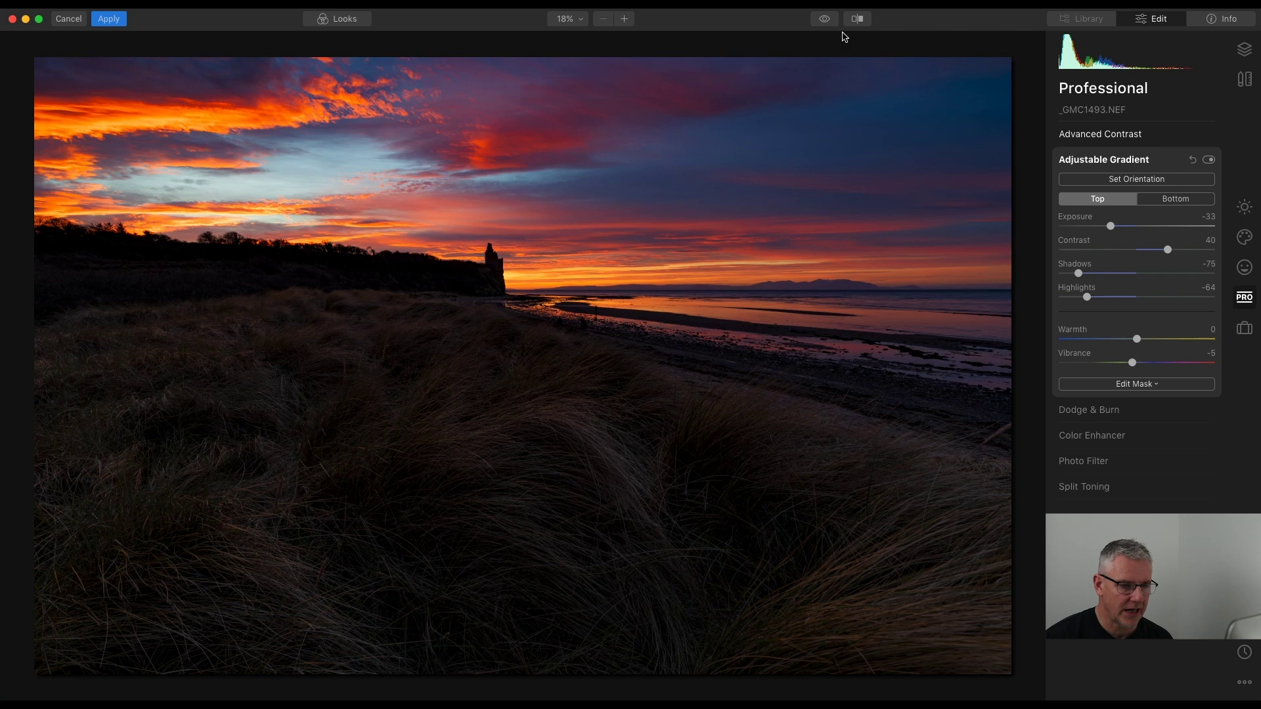
{"action": "left_click", "coordinate": [1136, 165]}
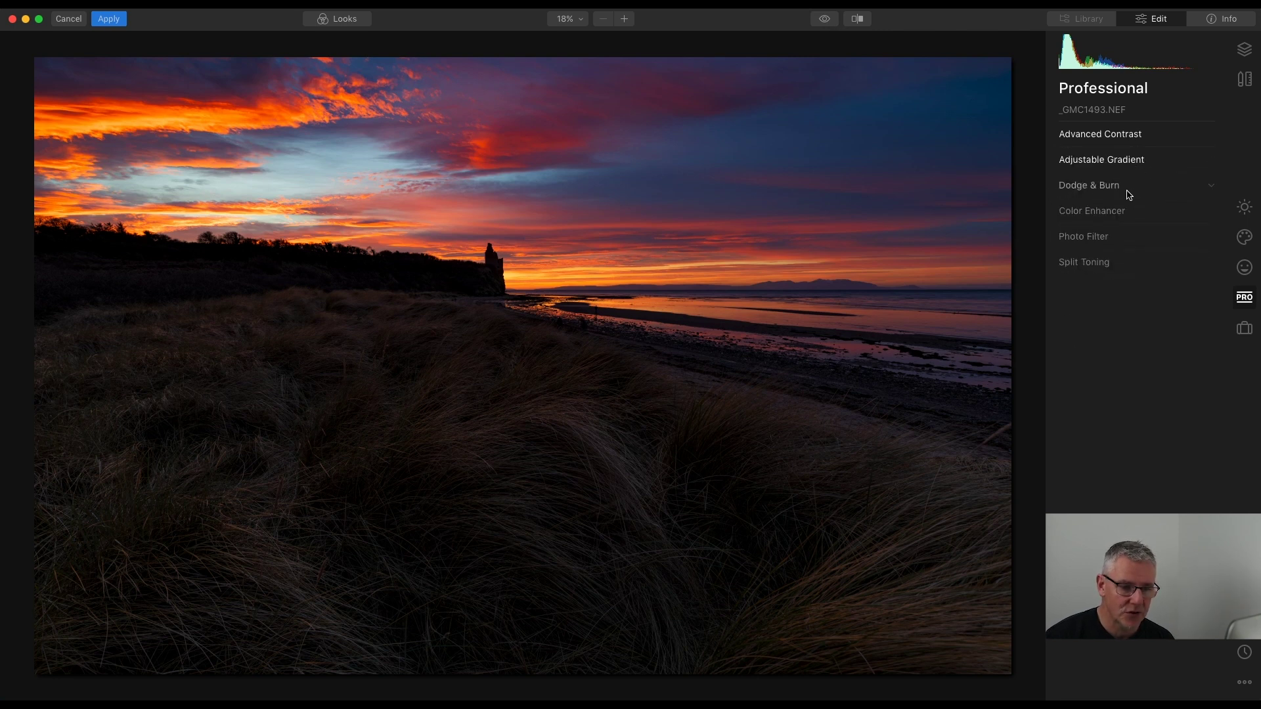
- Set the Color Enhancer's Warmth to 49 and compare with the original photo
{"action": "left_click", "coordinate": [1101, 212]}
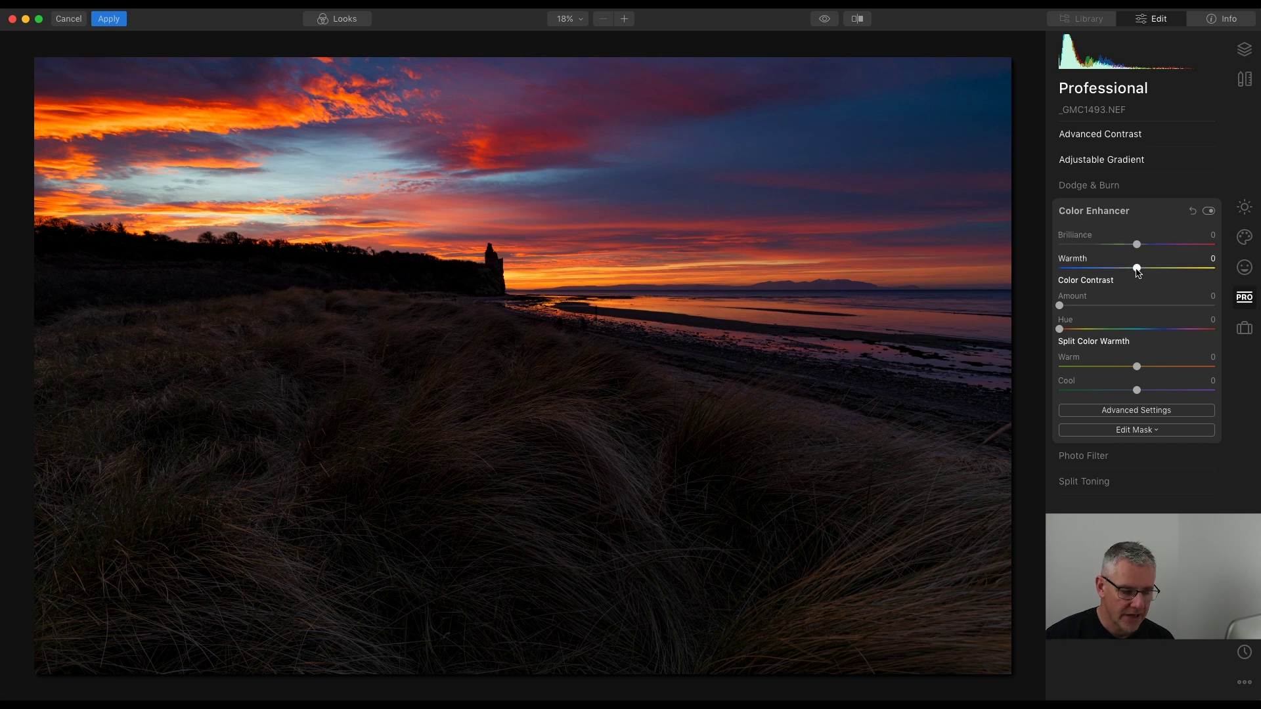
{"action": "left_click_drag", "start_coordinate": [1138, 270], "coordinate": [1179, 274]}
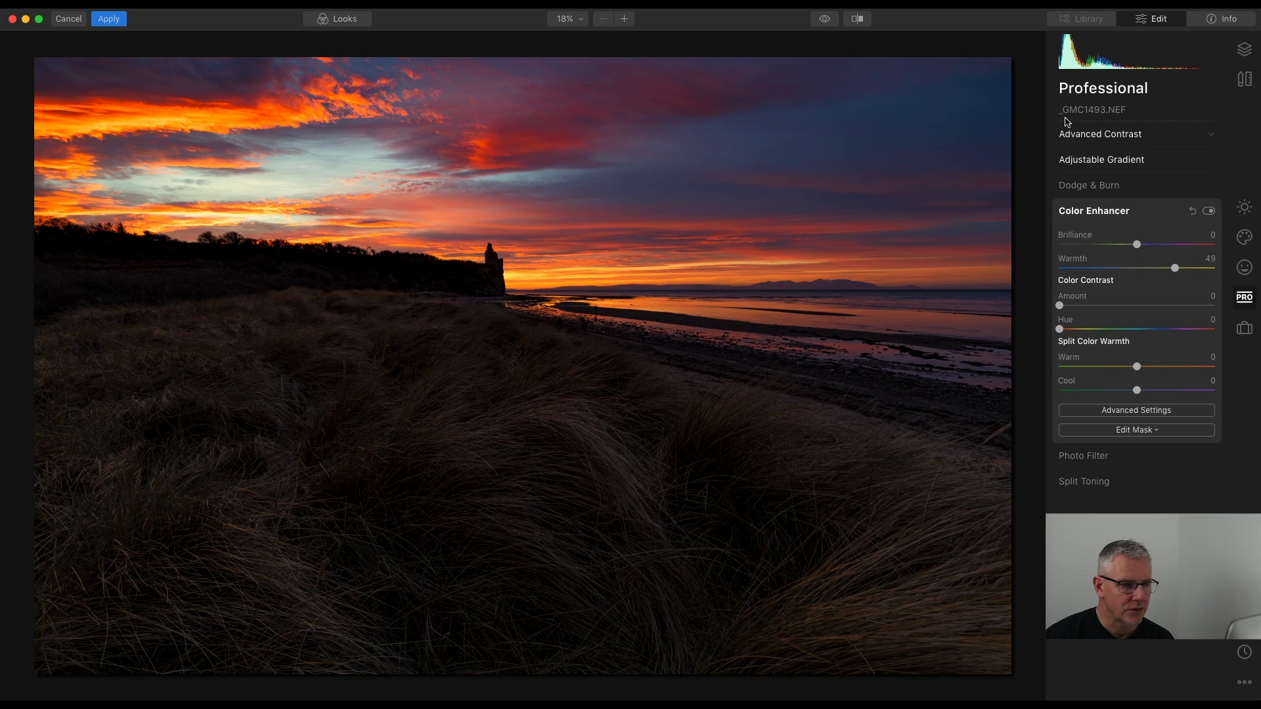
{"action": "left_click", "coordinate": [826, 20]}
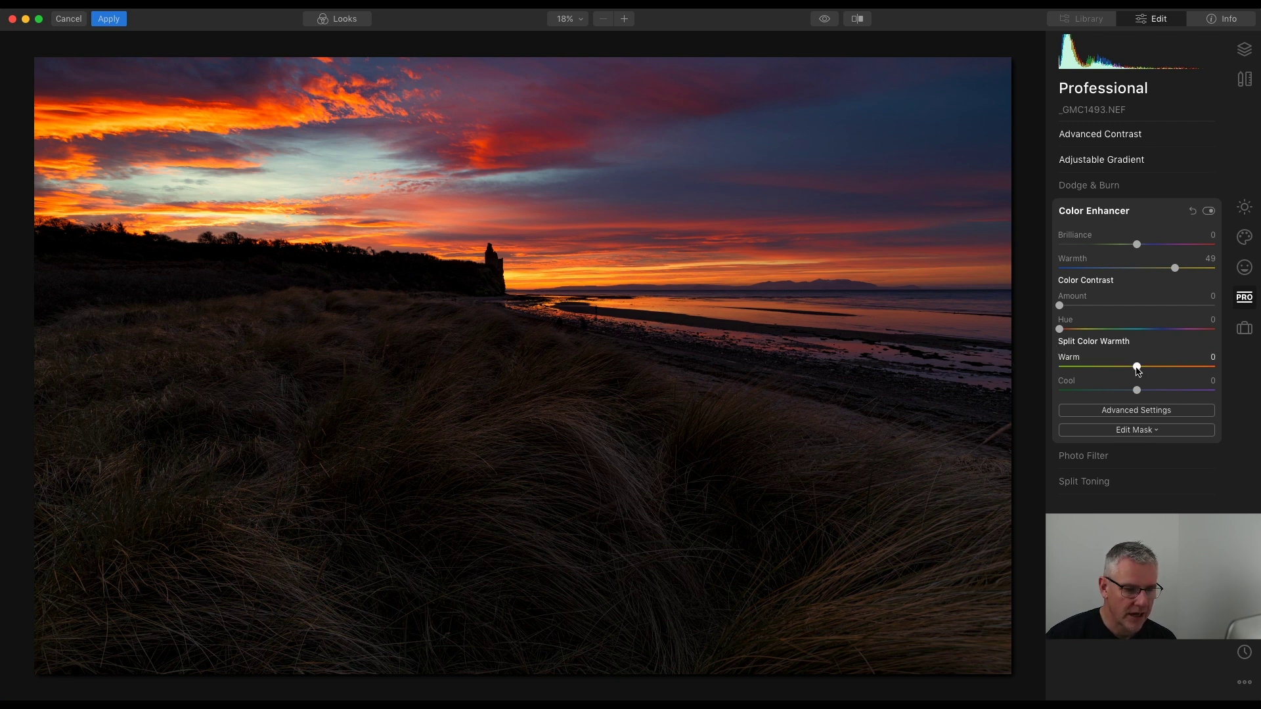
- Under Split Color Warmth, set Warm to -9 and Cool to -82, compare with the original, and close Color Enhancer
{"action": "left_click_drag", "start_coordinate": [1138, 371], "coordinate": [1129, 372]}
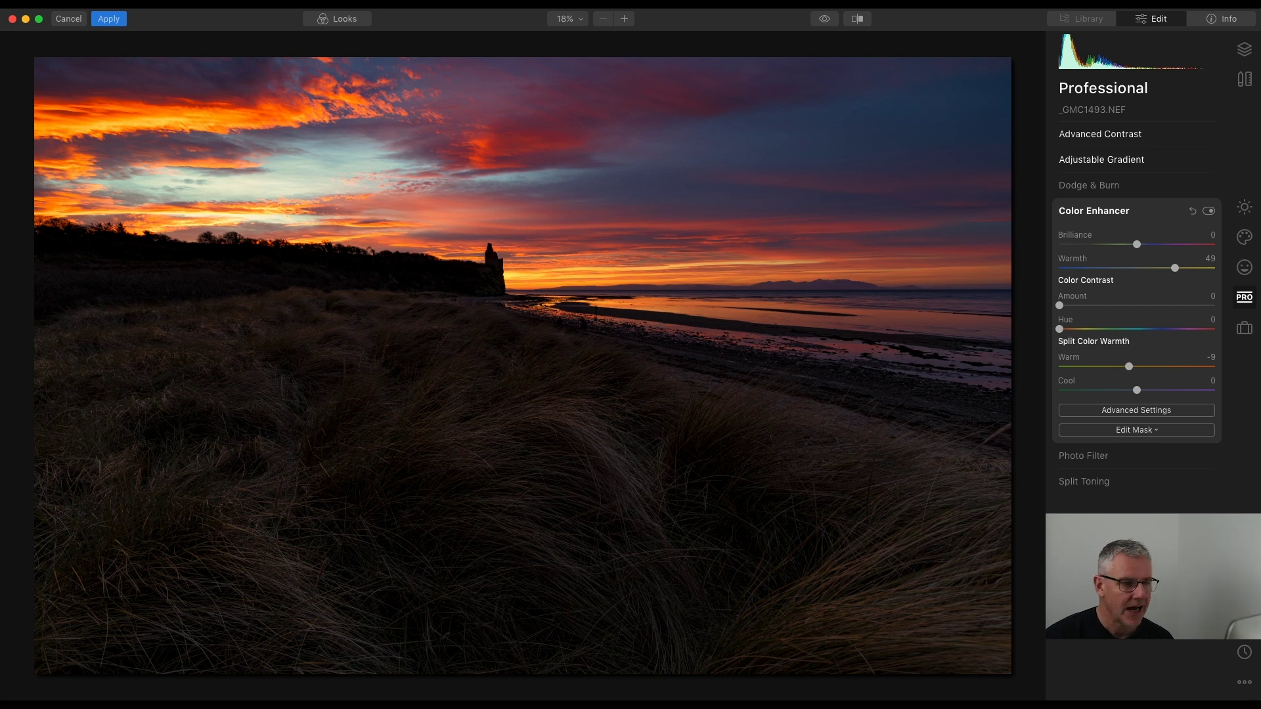
{"action": "left_click", "coordinate": [825, 19]}
{"action": "left_click", "coordinate": [828, 21]}
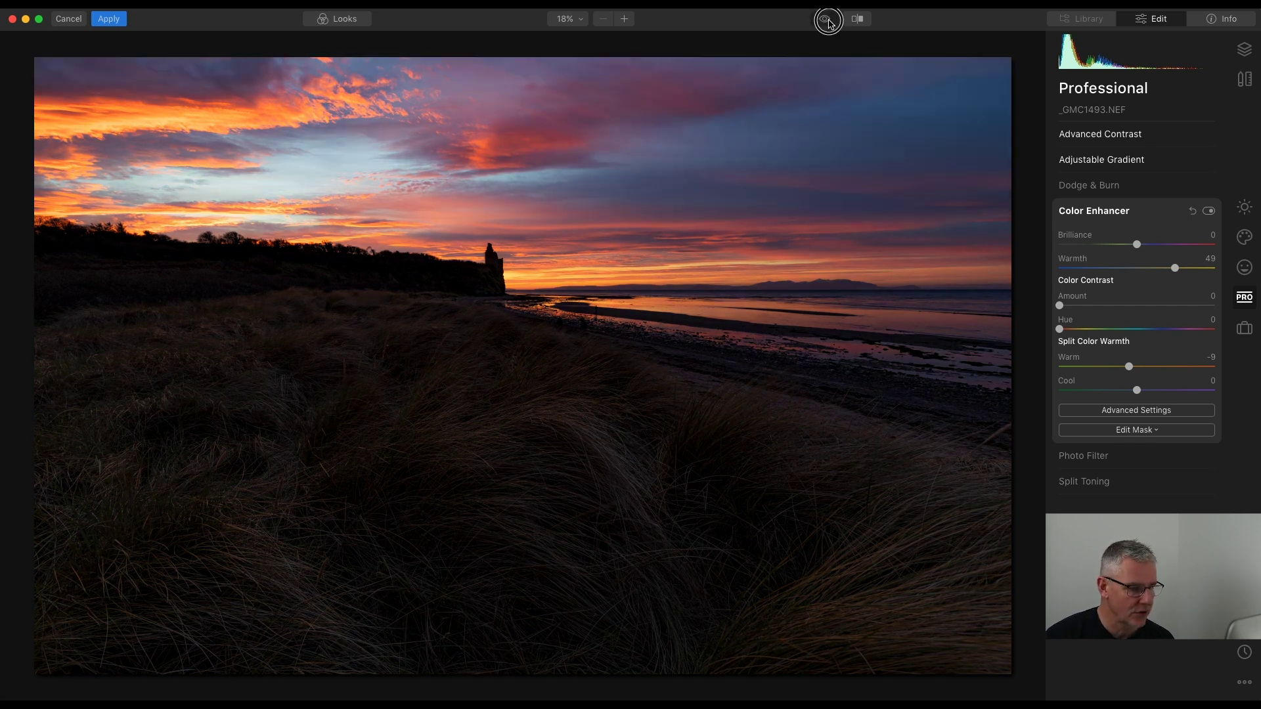
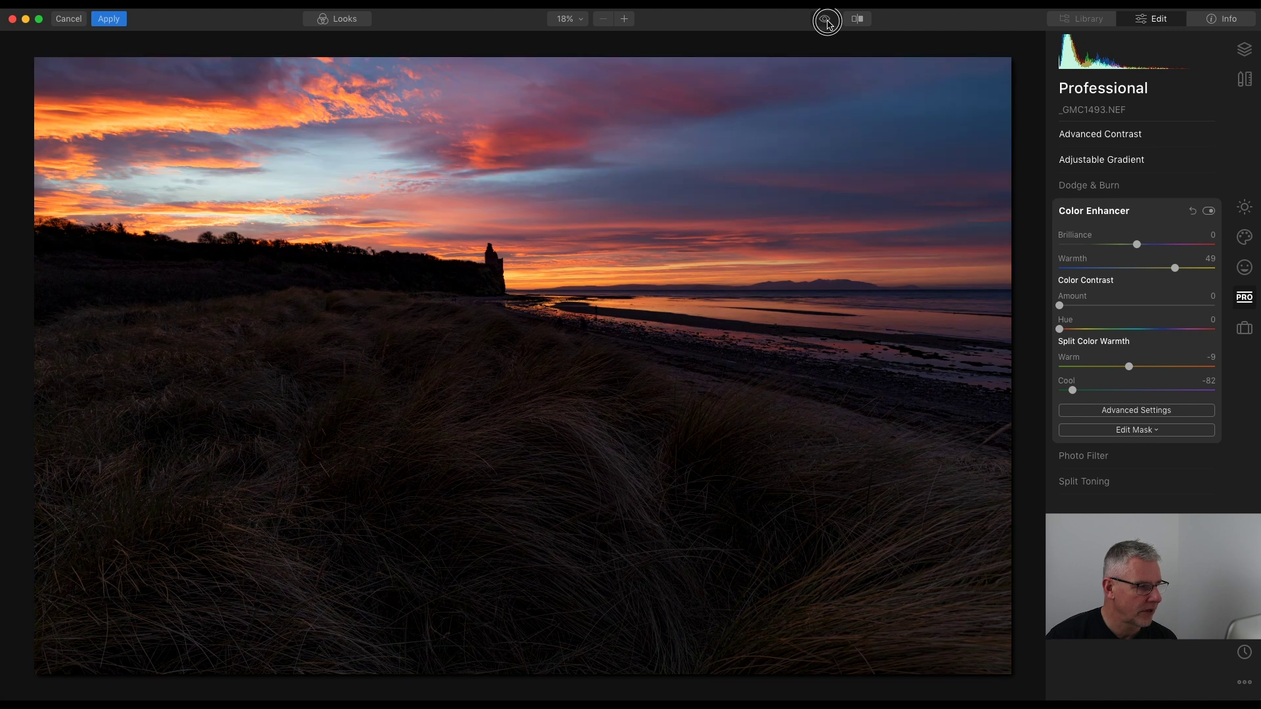
{"action": "left_click", "coordinate": [826, 20]}
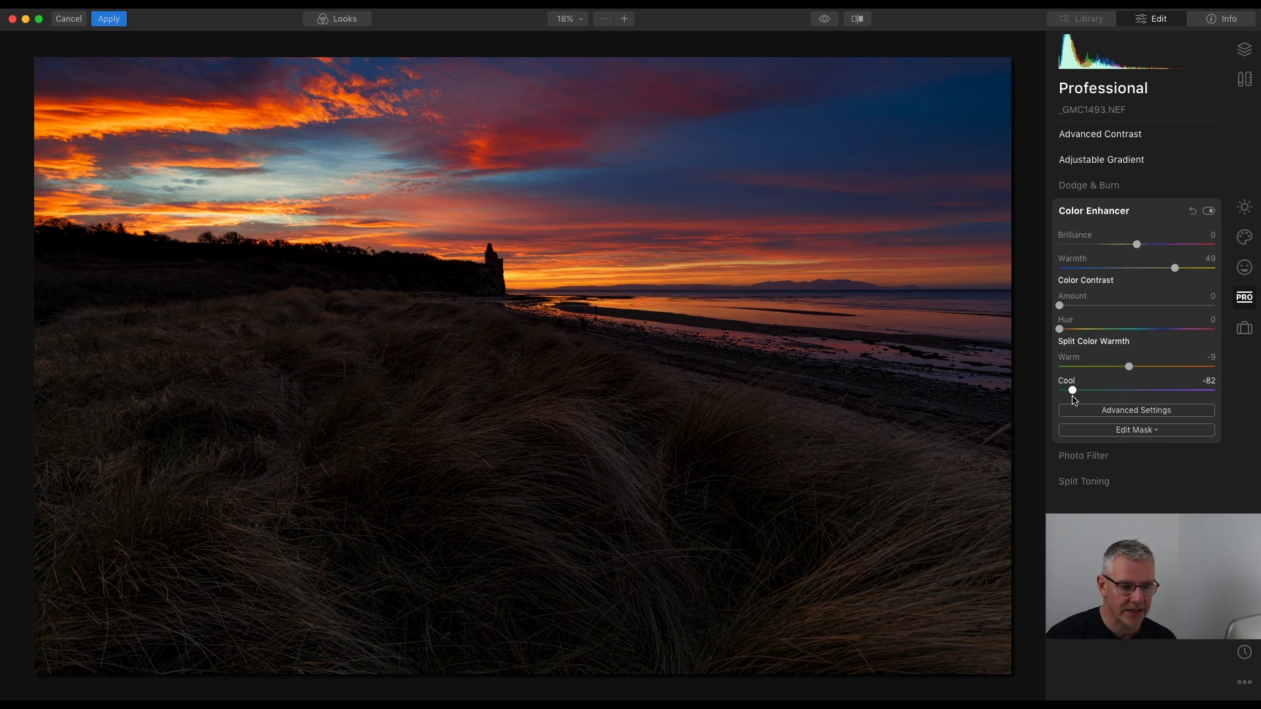
{"action": "left_click", "coordinate": [1111, 214]}
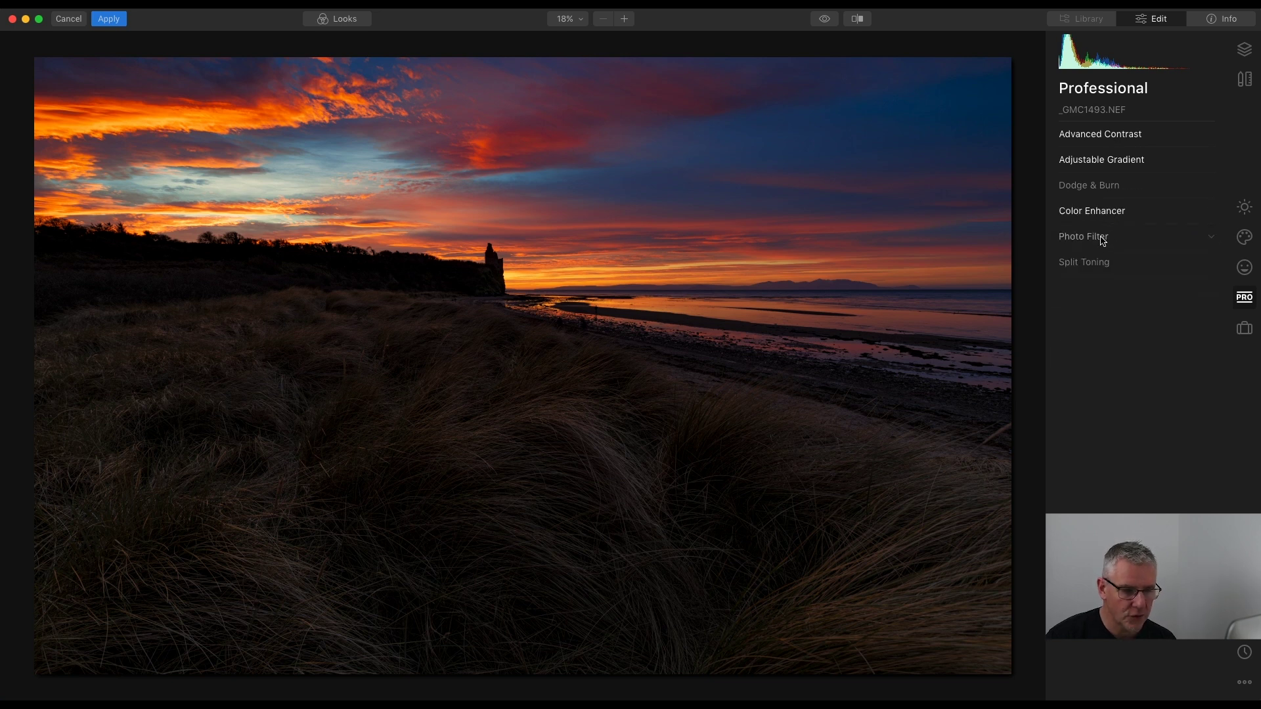
- Set the Photo Filter's Hue to 9 and Amount to 7, compare with the original photo, and close Photo Filter
{"action": "left_click", "coordinate": [1102, 240]}
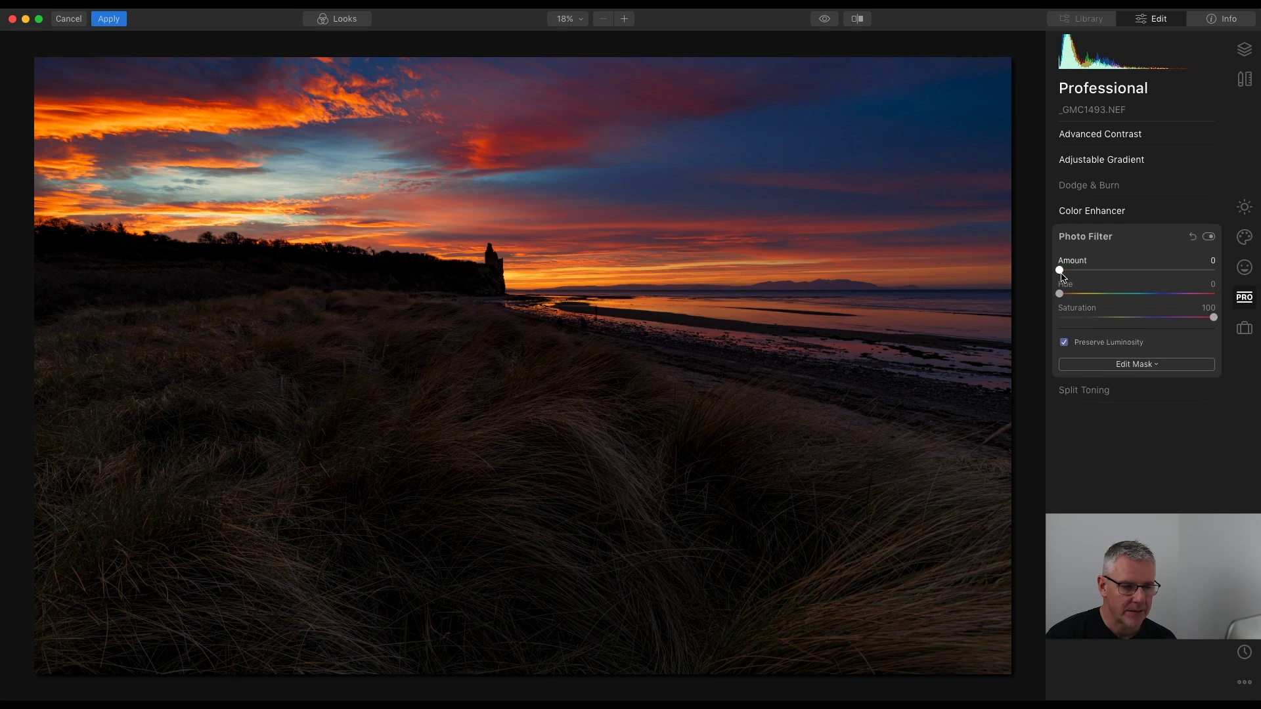
{"action": "mouse_move", "coordinate": [1059, 295]}
{"action": "left_mouse_down"}
{"action": "mouse_move", "coordinate": [1086, 294]}
{"action": "mouse_move", "coordinate": [1063, 299]}
{"action": "left_mouse_up"}
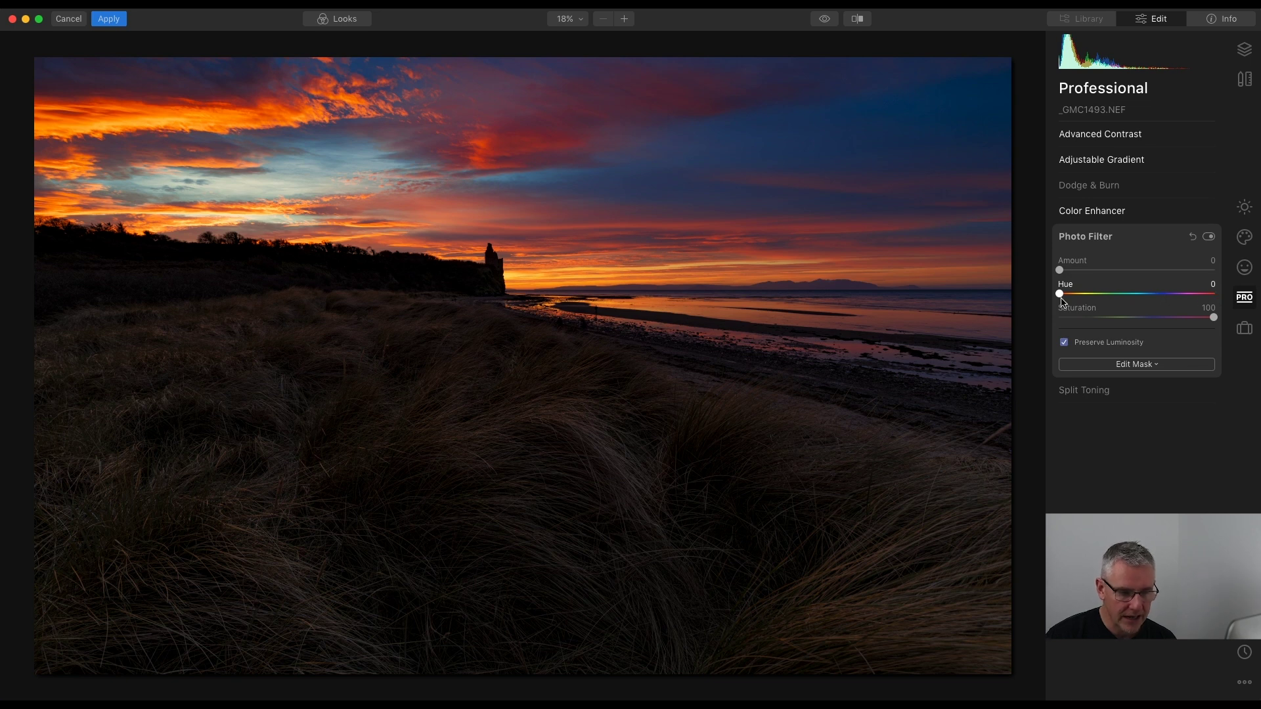
{"action": "left_click_drag", "start_coordinate": [1061, 299], "coordinate": [1064, 294]}
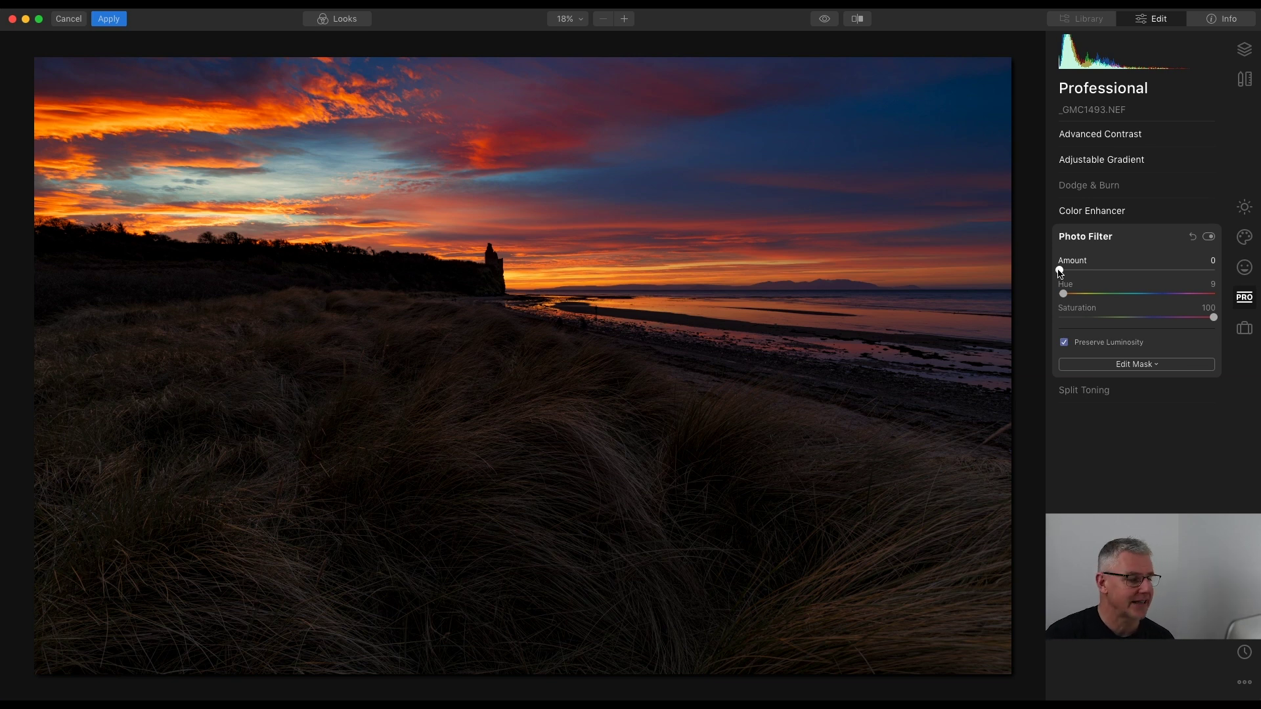
{"action": "left_click_drag", "start_coordinate": [1060, 271], "coordinate": [1072, 272]}
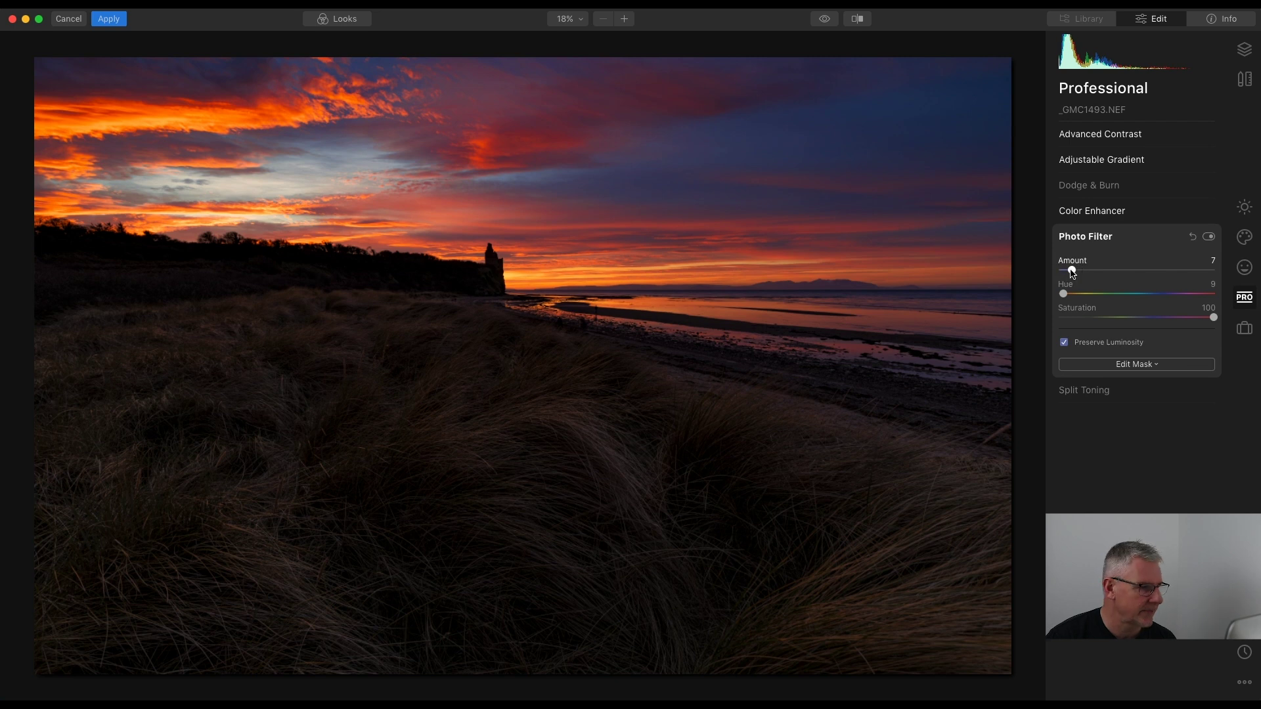
{"action": "left_click", "coordinate": [826, 19]}
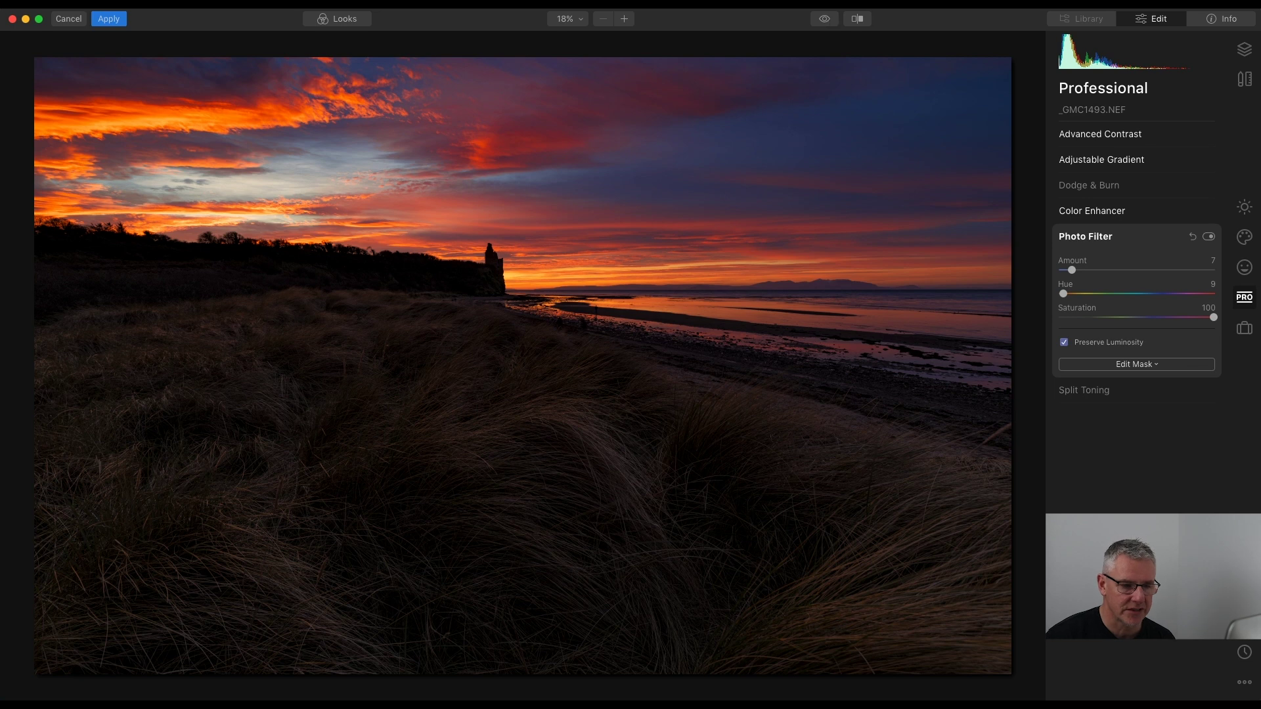
{"action": "left_click", "coordinate": [1086, 237]}
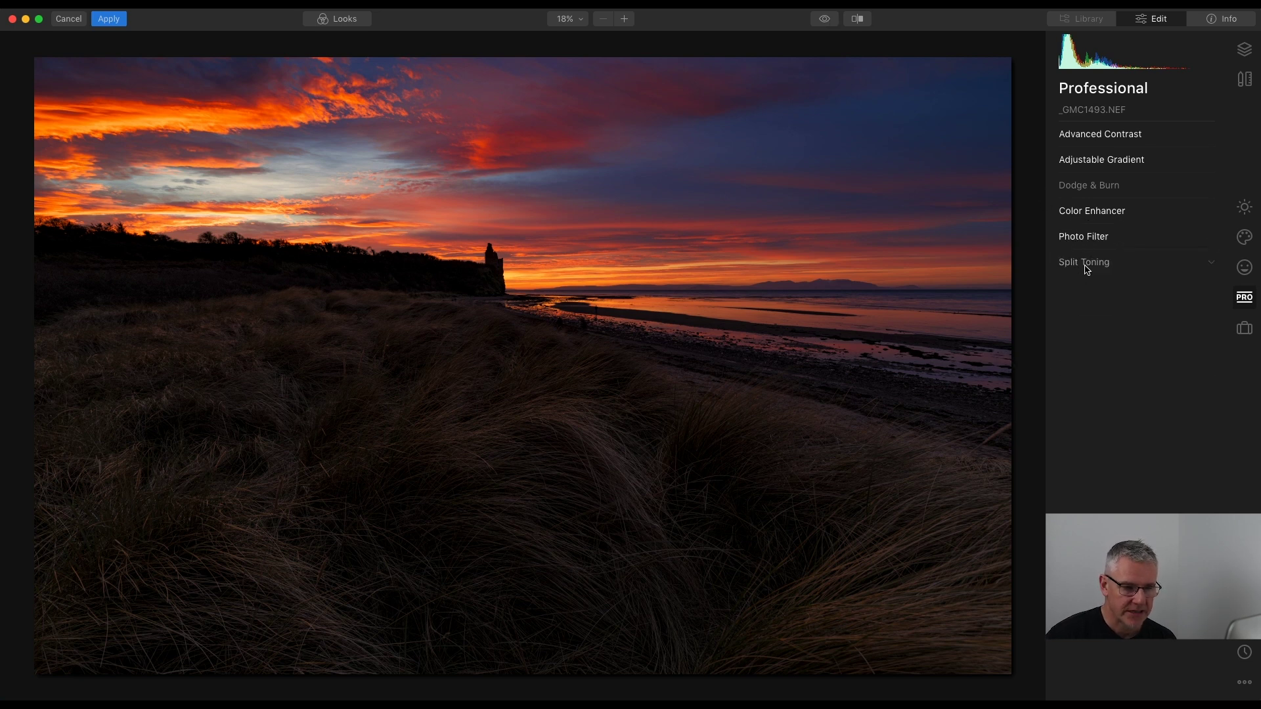
- In Split Toning, set the Shadows Hue to 196 and Saturation to 12, compare with the original, and close Split Toning
{"action": "left_click", "coordinate": [1085, 263]}
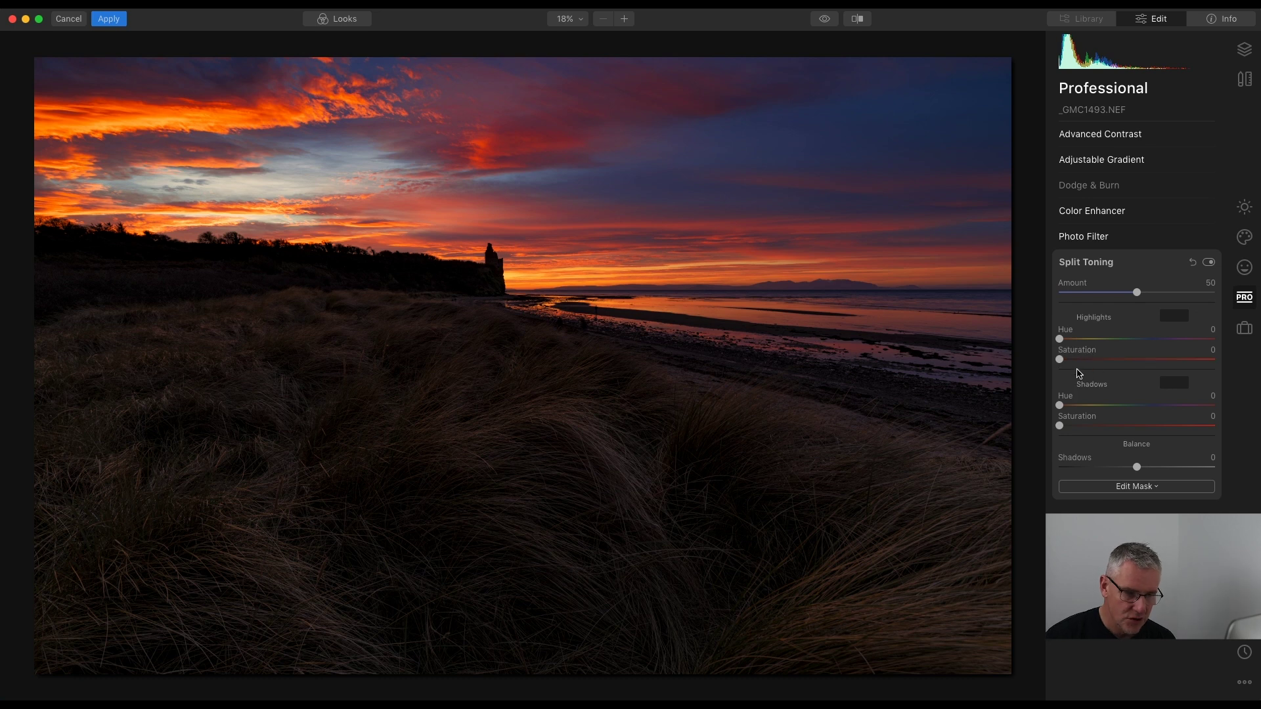
{"action": "left_click_drag", "start_coordinate": [1060, 406], "coordinate": [1144, 407]}
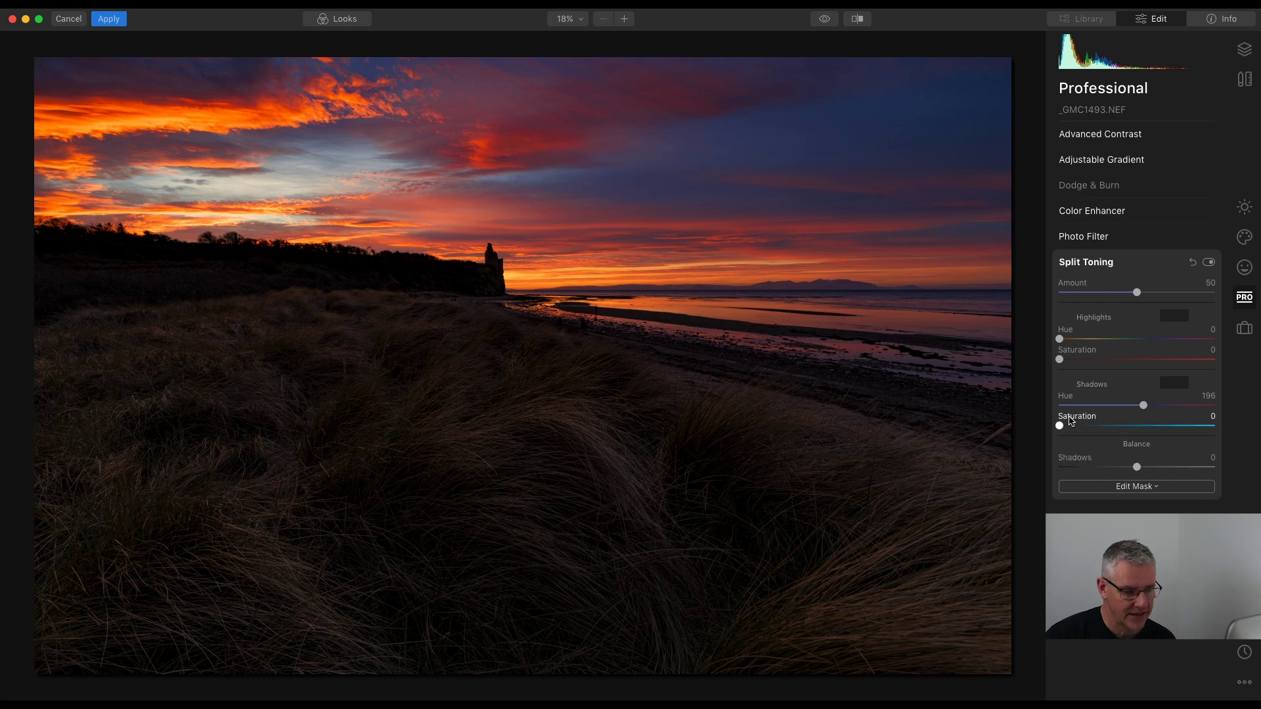
{"action": "left_click_drag", "start_coordinate": [1059, 426], "coordinate": [1078, 425]}
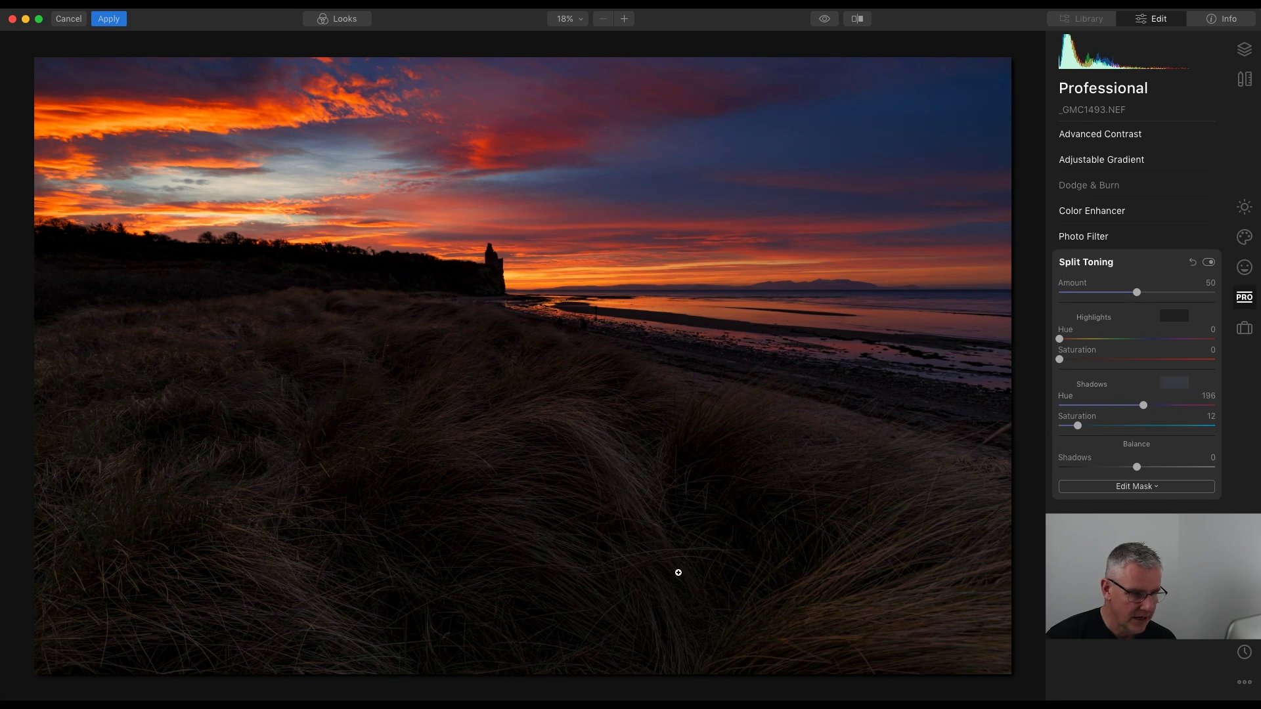
{"action": "left_click", "coordinate": [823, 19]}
{"action": "left_click", "coordinate": [824, 19]}
{"action": "left_click", "coordinate": [824, 19]}
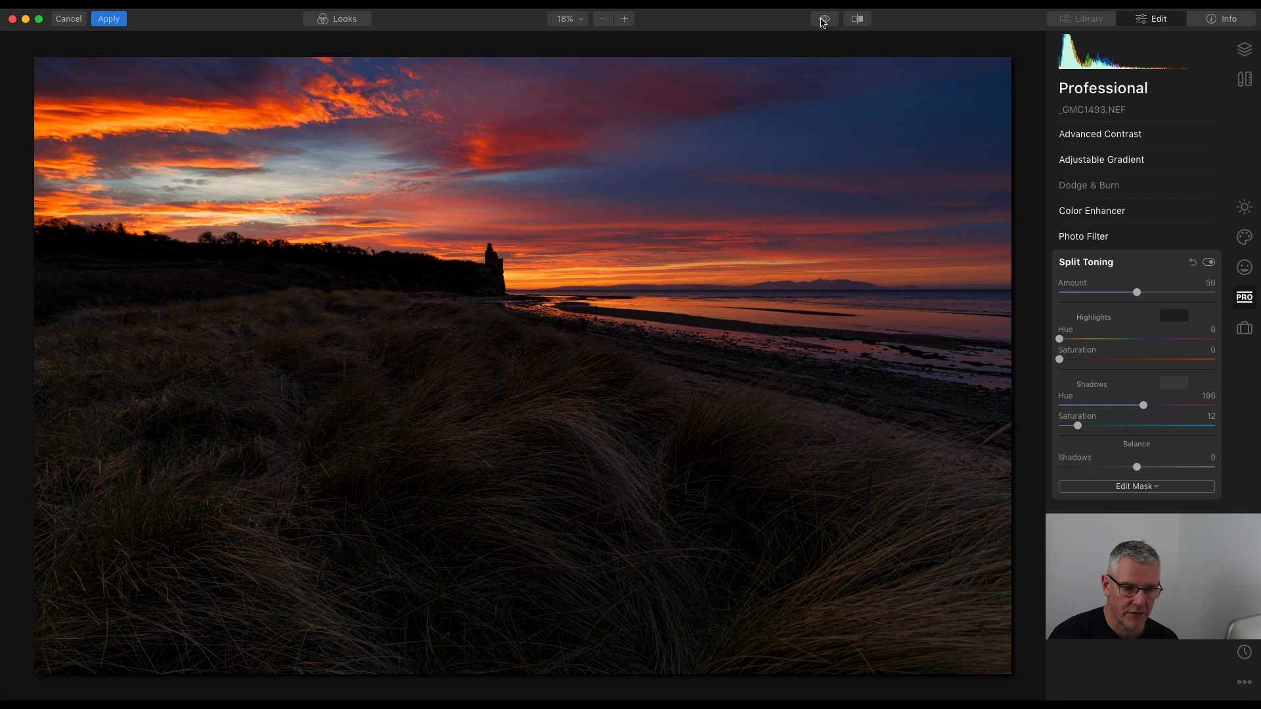
{"action": "left_click", "coordinate": [1077, 264]}
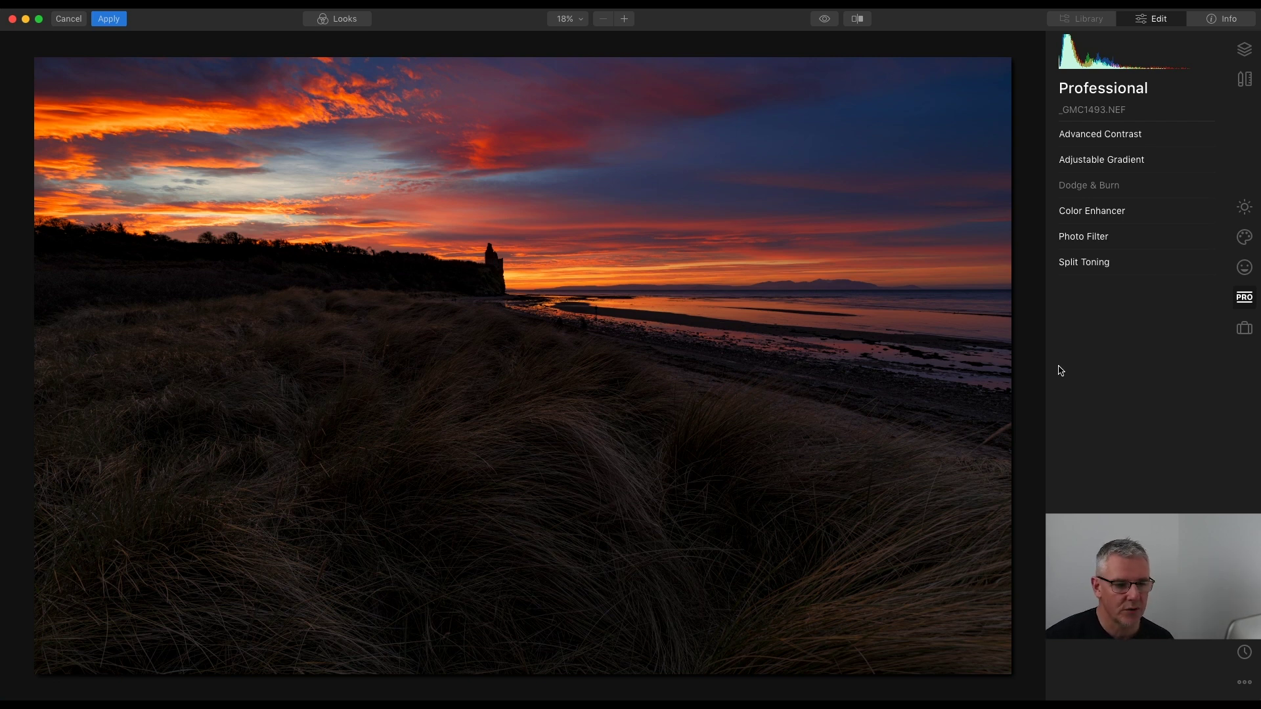
- Using Dodge & Burn, darken the upper edge of the sky with a size 220 Darken brush at 8% strength
{"action": "left_click", "coordinate": [1114, 193]}
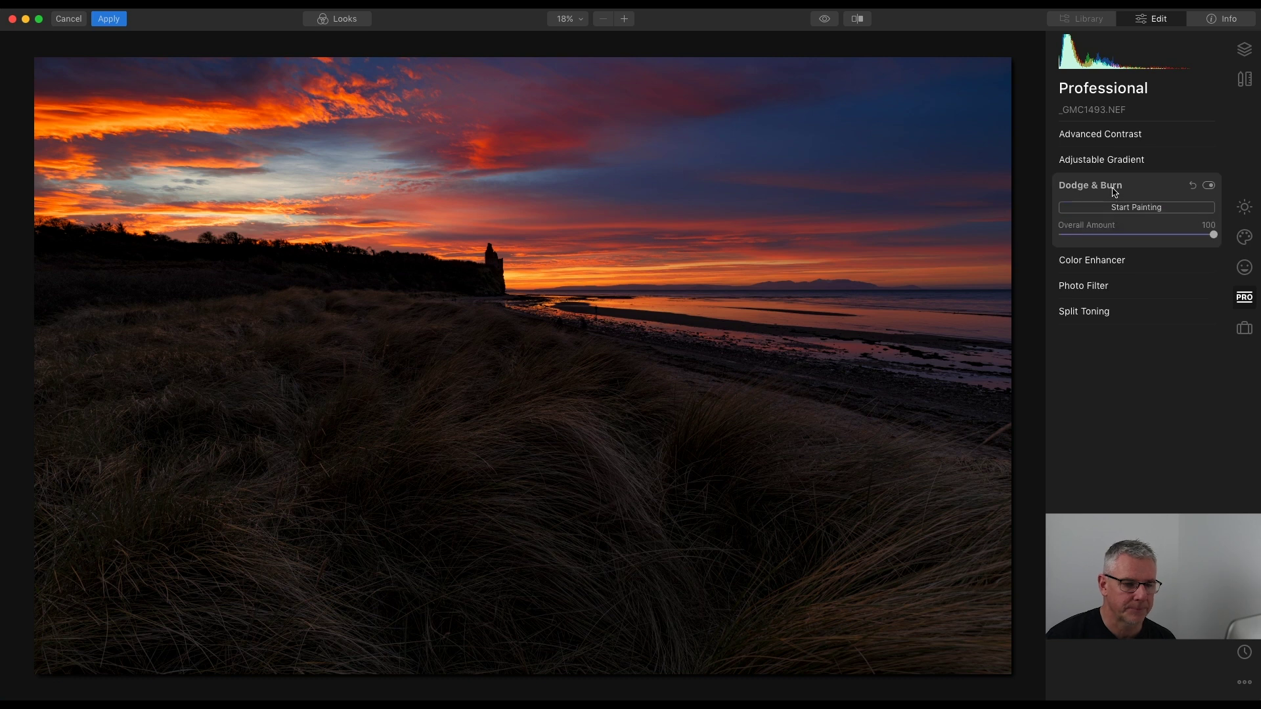
{"action": "left_click", "coordinate": [1132, 208]}
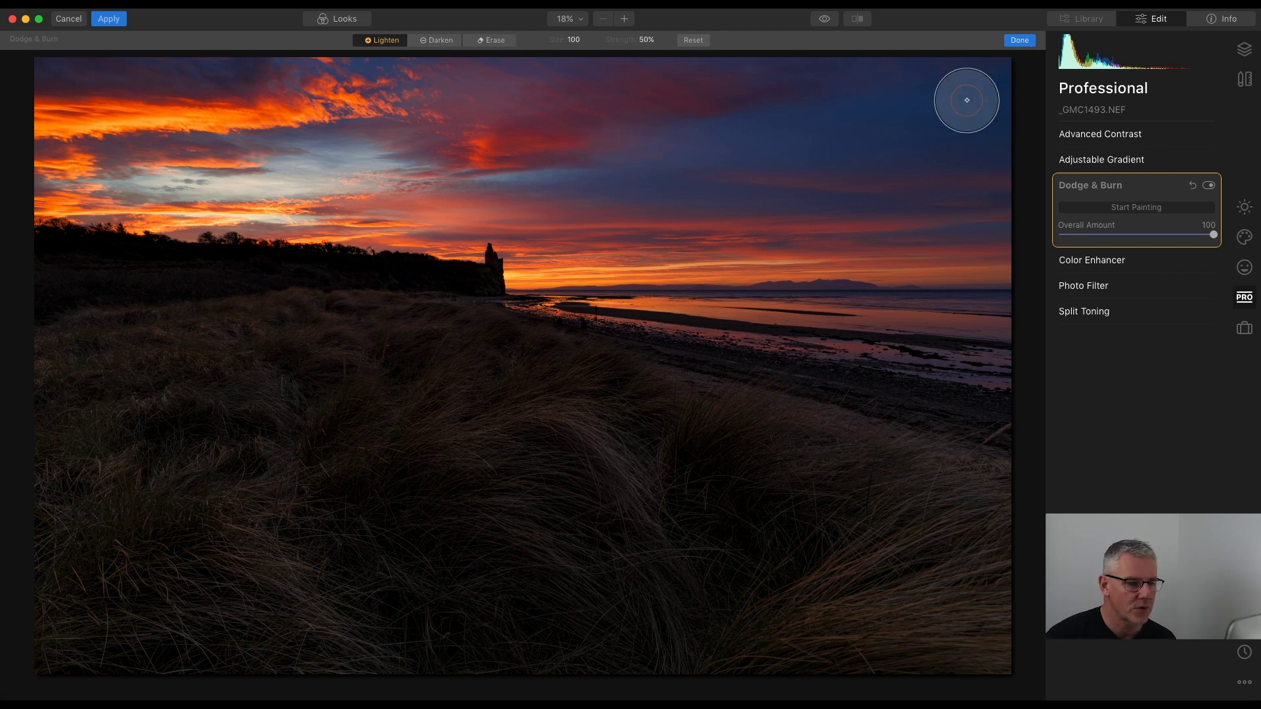
{"action": "left_click", "coordinate": [433, 44]}
{"action": "left_click", "coordinate": [647, 41]}
{"action": "left_click_drag", "start_coordinate": [650, 58], "coordinate": [624, 62]}
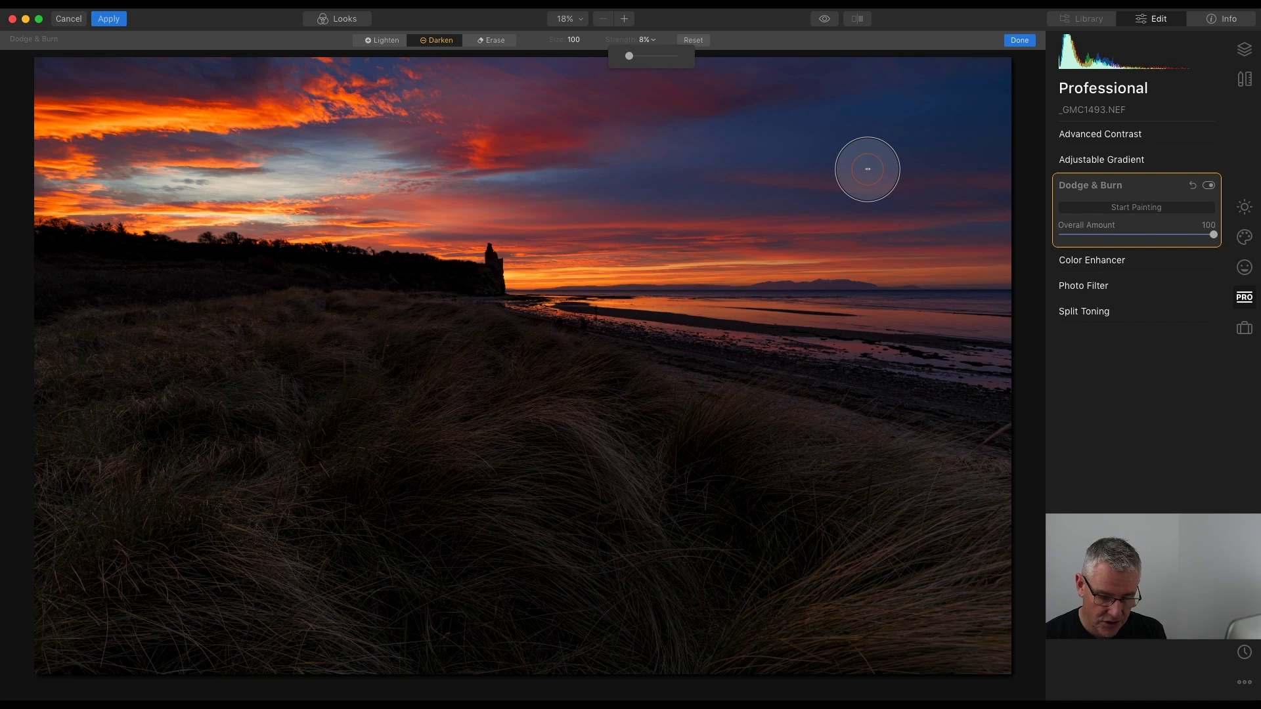
{"action": "key", "text": "bracketright"}
{"action": "key", "text": "bracketright"}
{"action": "key", "text": "bracketright"}
{"action": "key", "text": "bracketright"}
{"action": "key", "text": "bracketright"}
{"action": "key", "text": "bracketright"}
{"action": "key", "text": "bracketright"}
{"action": "key", "text": "bracketright"}
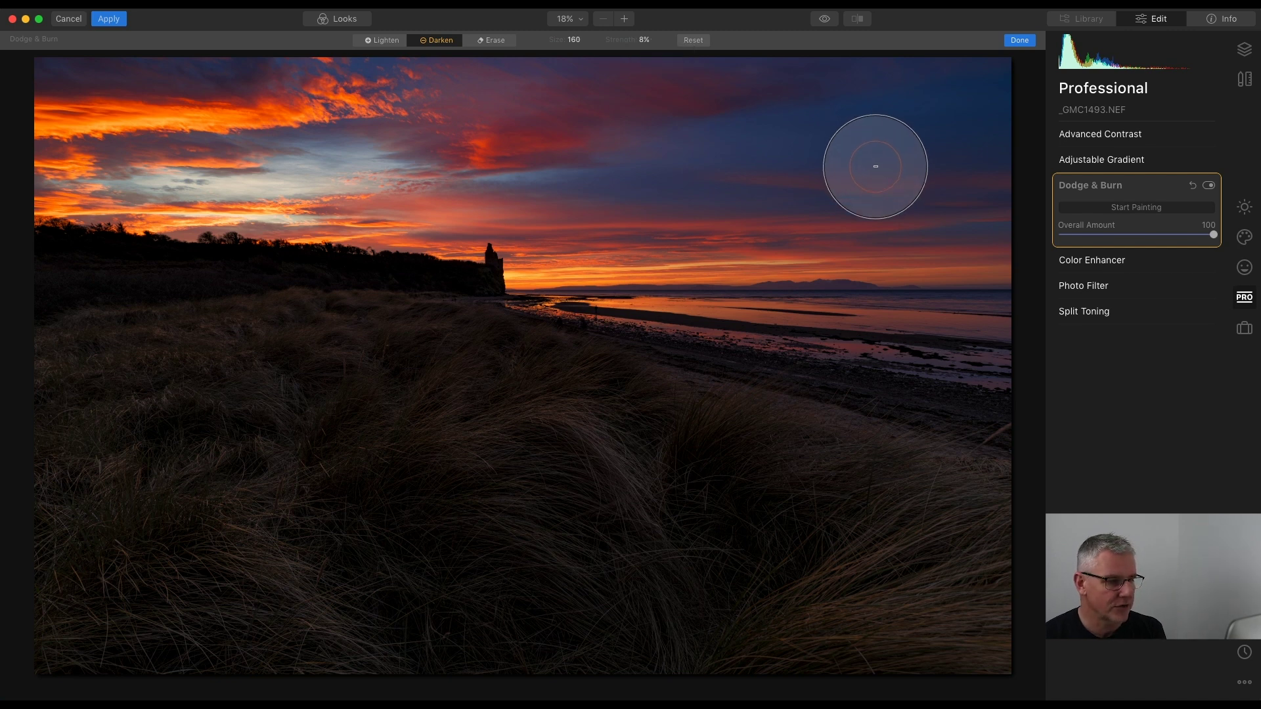
{"action": "key", "text": "bracketright"}
{"action": "key", "text": "bracketright"}
{"action": "key", "text": "bracketright"}
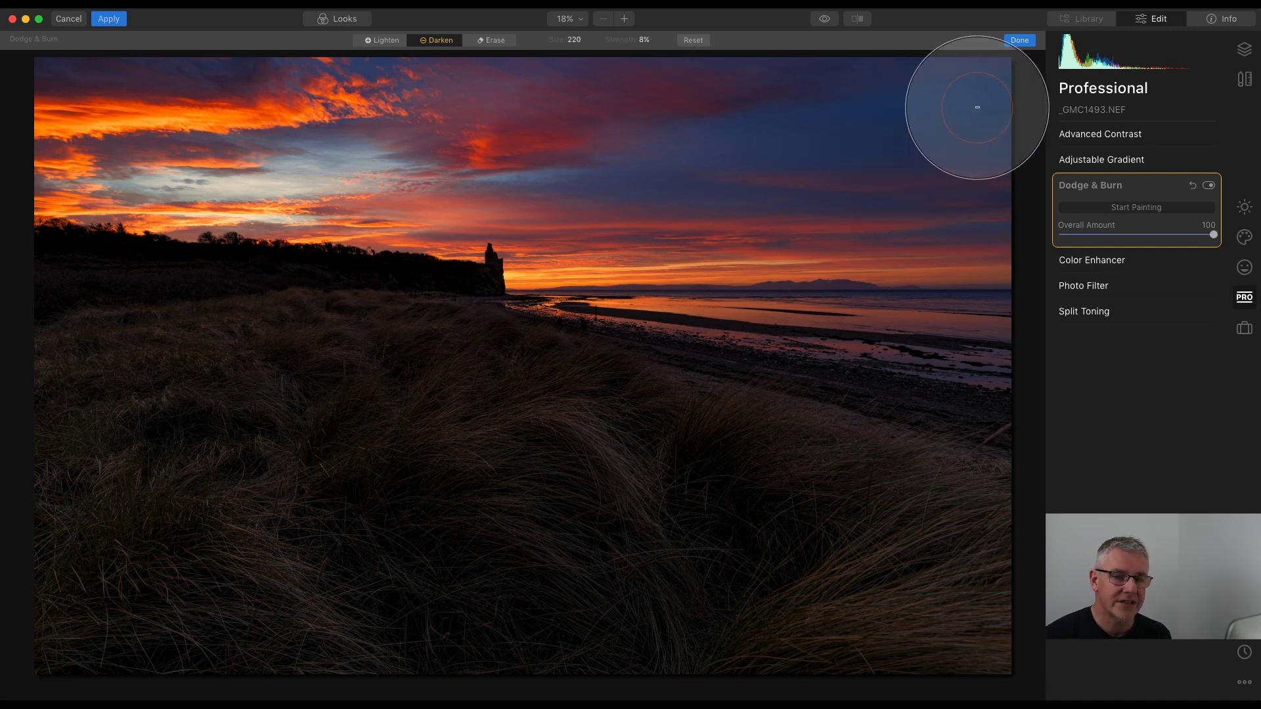
{"action": "mouse_move", "coordinate": [965, 98]}
{"action": "left_mouse_down"}
{"action": "mouse_move", "coordinate": [860, 124]}
{"action": "mouse_move", "coordinate": [653, 141]}
{"action": "mouse_move", "coordinate": [475, 80]}
{"action": "mouse_move", "coordinate": [226, 70]}
{"action": "mouse_move", "coordinate": [39, 33]}
{"action": "left_mouse_up"}
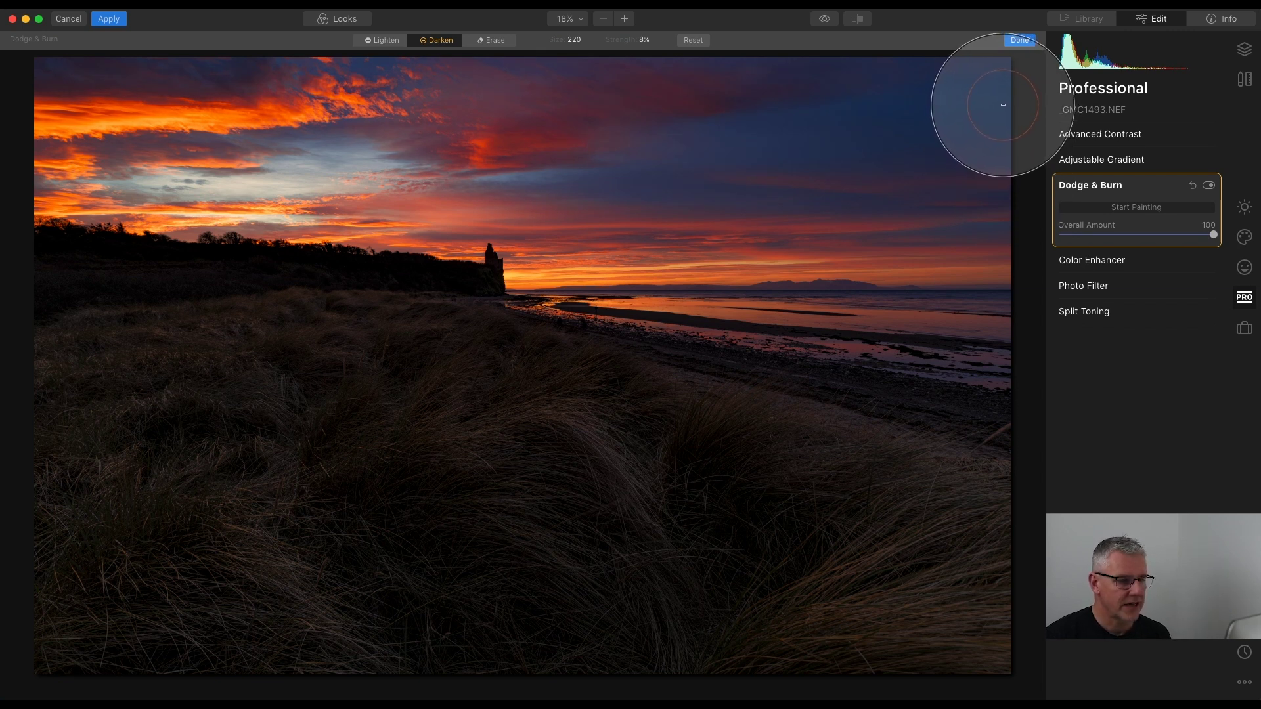
{"action": "mouse_move", "coordinate": [1004, 101]}
{"action": "left_mouse_down"}
{"action": "mouse_move", "coordinate": [669, 115]}
{"action": "mouse_move", "coordinate": [330, 45]}
{"action": "mouse_move", "coordinate": [112, 42]}
{"action": "left_mouse_up"}
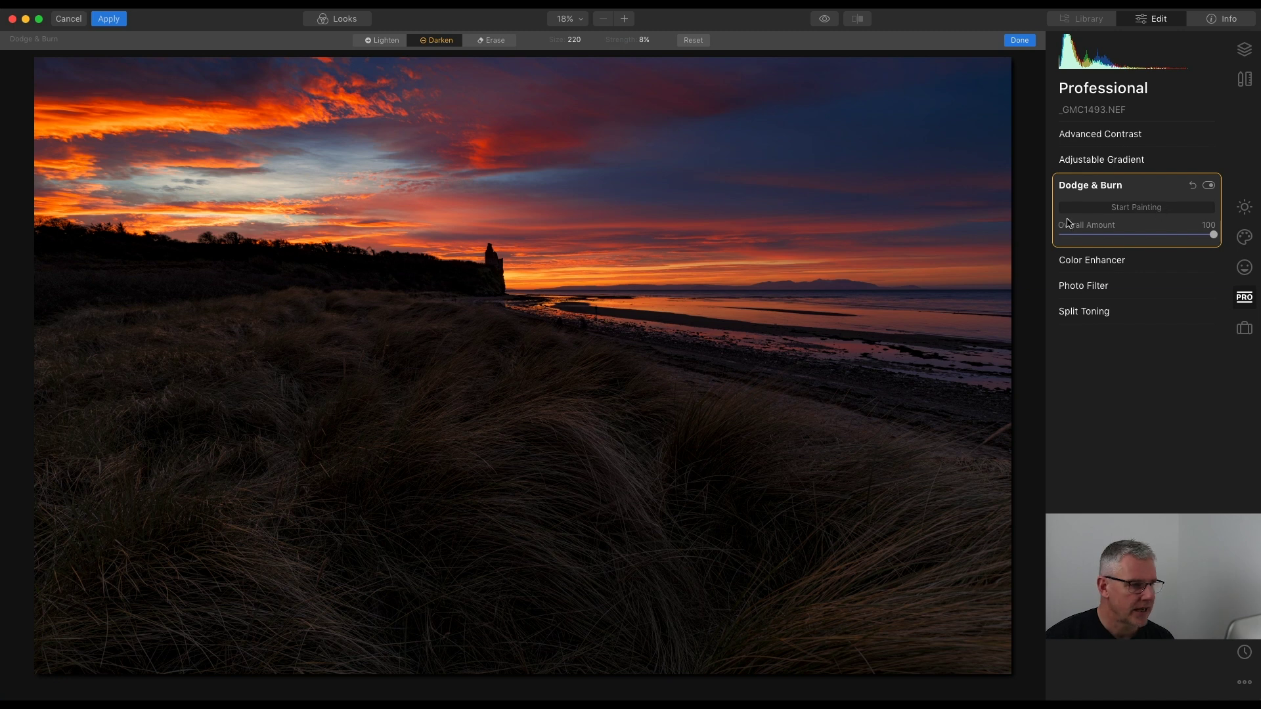
- Lighten patches of the foreground dune grass with a size 100 Lighten brush at 8% strength
{"action": "left_click", "coordinate": [380, 41]}
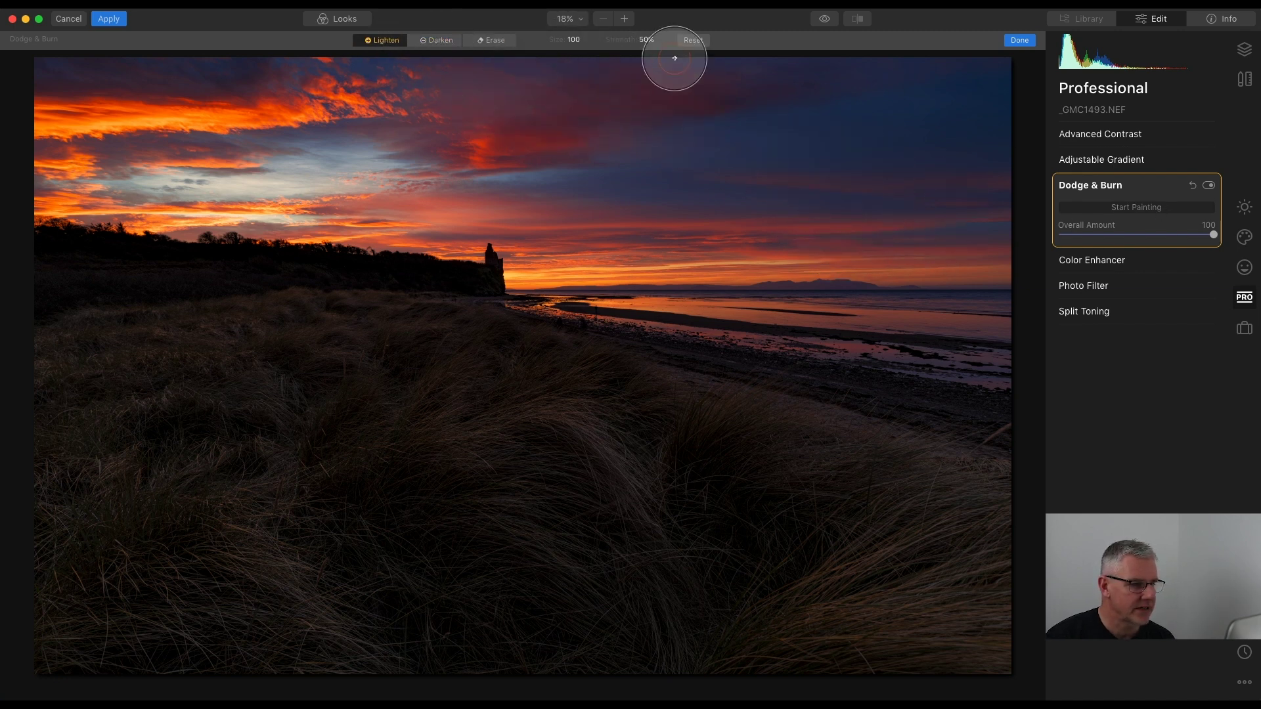
{"action": "left_click", "coordinate": [646, 41]}
{"action": "left_click_drag", "start_coordinate": [650, 55], "coordinate": [625, 59]}
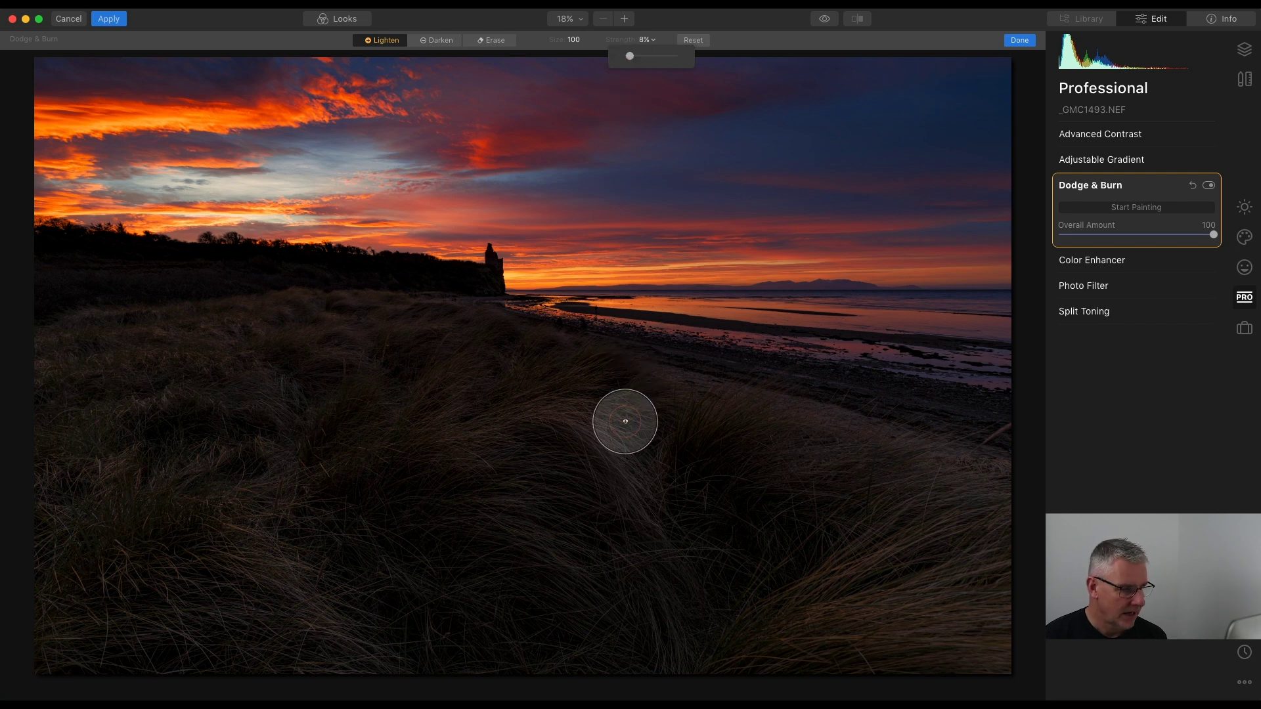
{"action": "mouse_move", "coordinate": [552, 415]}
{"action": "left_mouse_down"}
{"action": "mouse_move", "coordinate": [537, 408]}
{"action": "mouse_move", "coordinate": [644, 490]}
{"action": "mouse_move", "coordinate": [659, 568]}
{"action": "mouse_move", "coordinate": [948, 583]}
{"action": "mouse_move", "coordinate": [785, 639]}
{"action": "mouse_move", "coordinate": [994, 600]}
{"action": "mouse_move", "coordinate": [786, 613]}
{"action": "mouse_move", "coordinate": [892, 532]}
{"action": "left_mouse_up"}
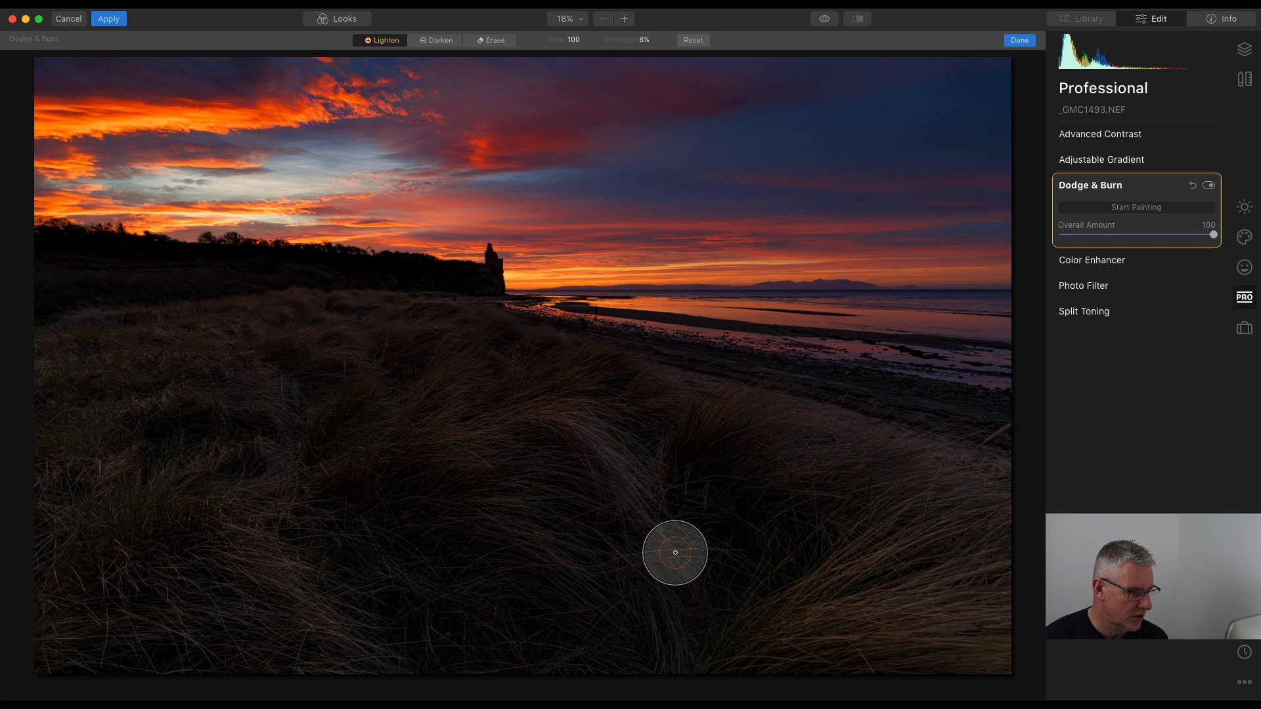
{"action": "left_click_drag", "start_coordinate": [241, 518], "coordinate": [267, 558]}
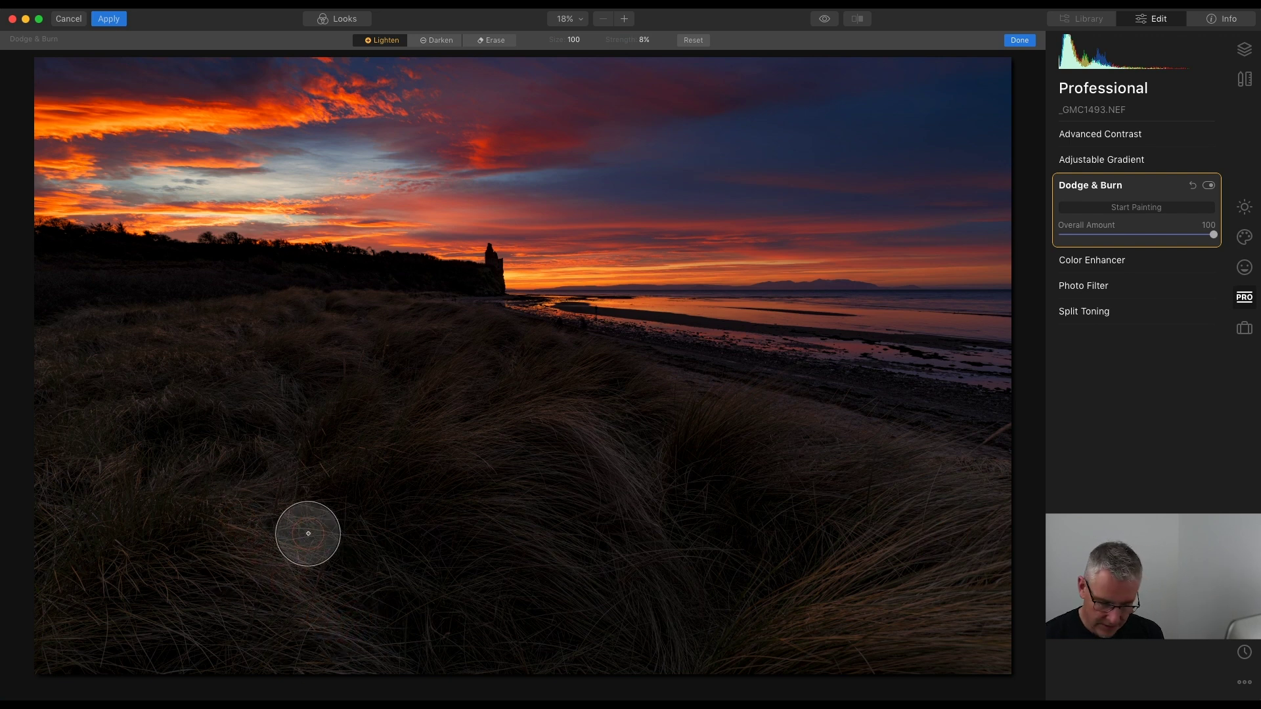
- Reduce the Lighten brush size to 64 and 40 for finer areas, and enlarge it to 88
{"action": "key", "text": "bracketleft"}
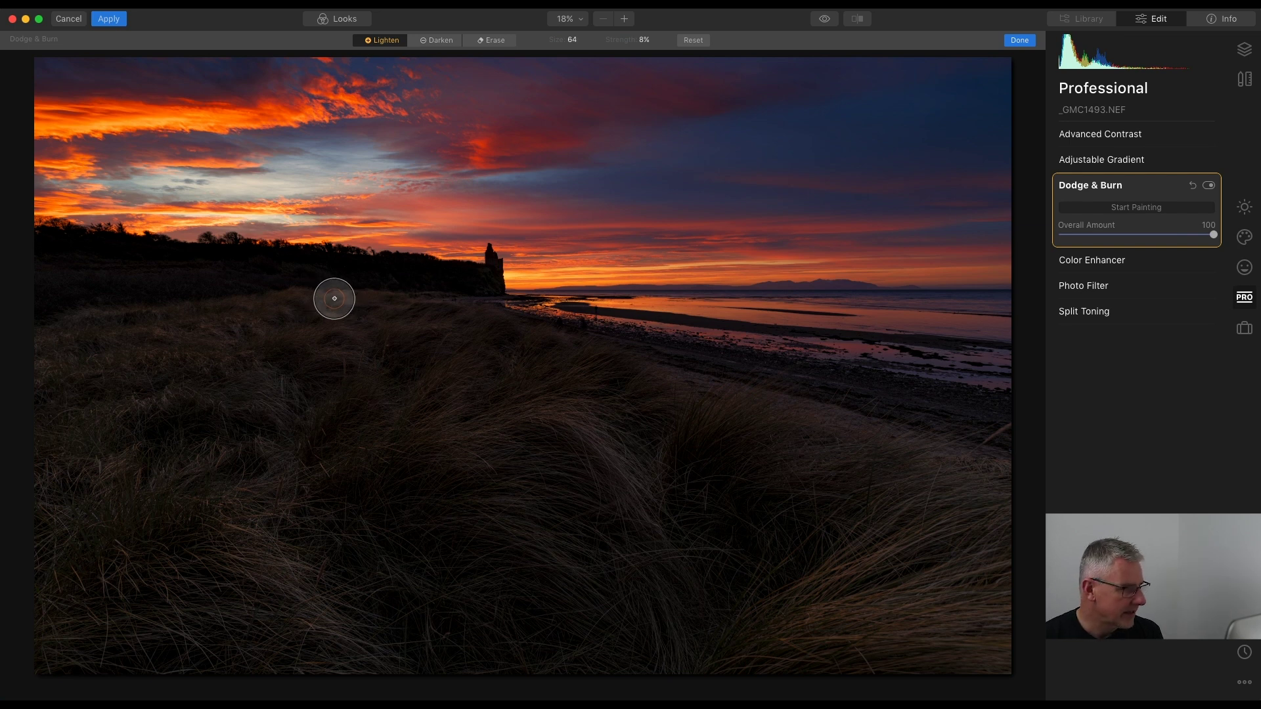
{"action": "key", "text": "bracketleft"}
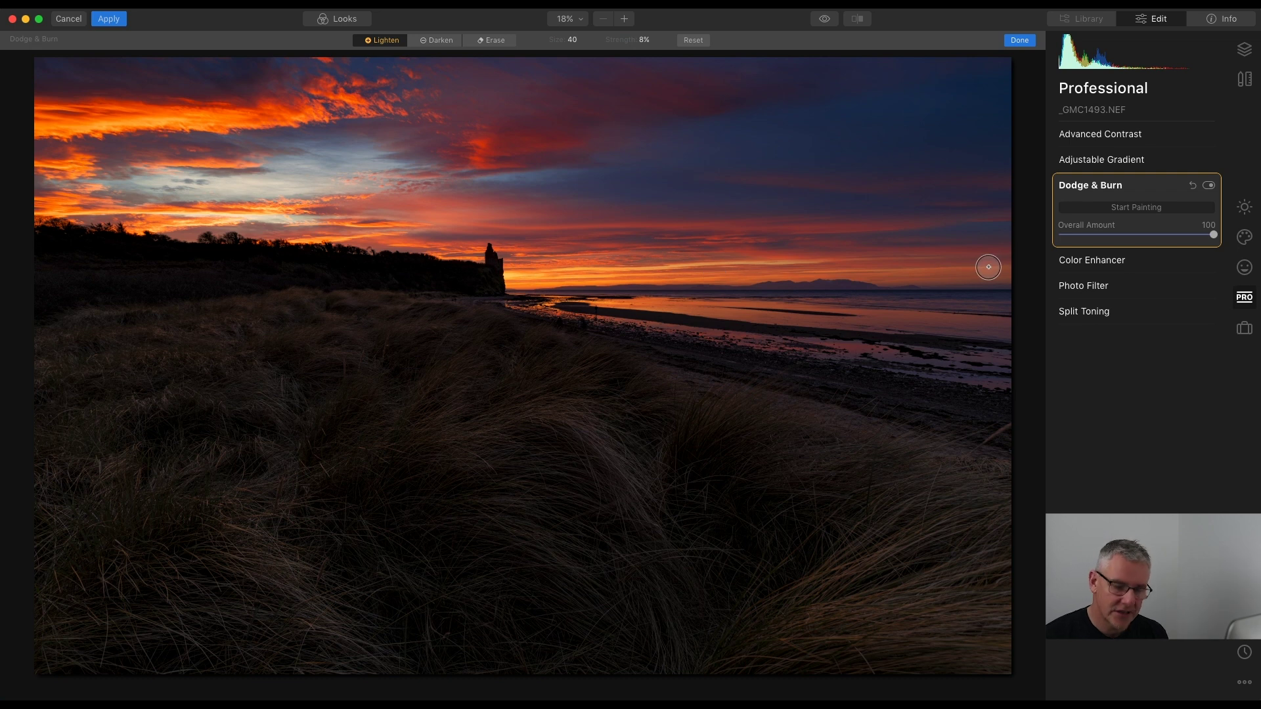
{"action": "key", "text": "bracketright"}
{"action": "key", "text": "bracketright"}
{"action": "key", "text": "bracketright"}
{"action": "key", "text": "bracketright"}
{"action": "key", "text": "bracketright"}
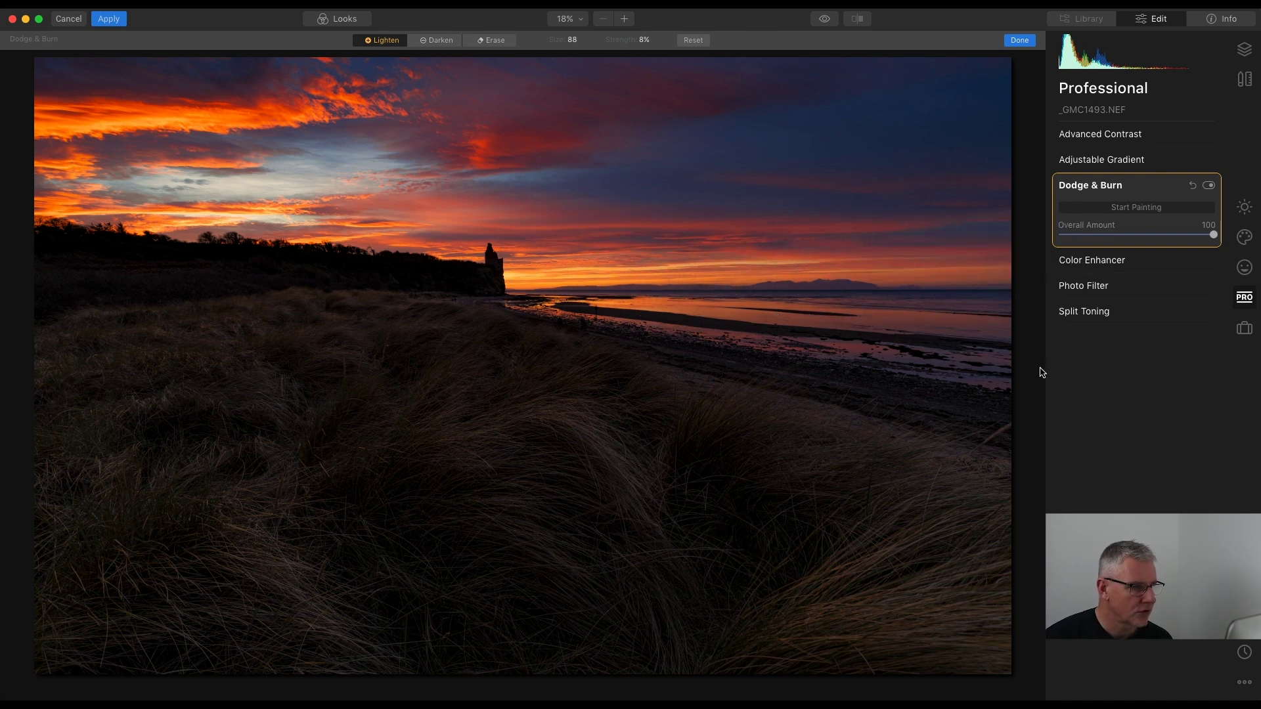
- Finish the Dodge & Burn painting and compare the edited image with the original photo
{"action": "left_click", "coordinate": [1019, 41]}
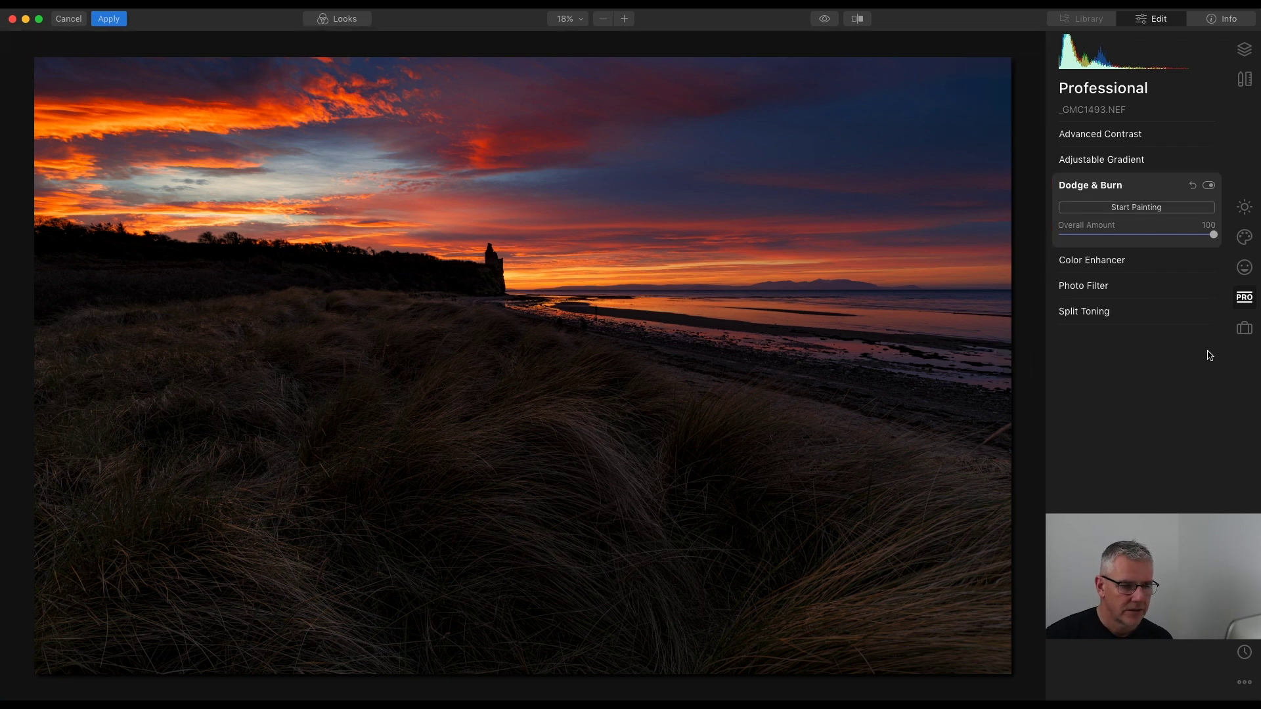
{"action": "left_click", "coordinate": [825, 21]}
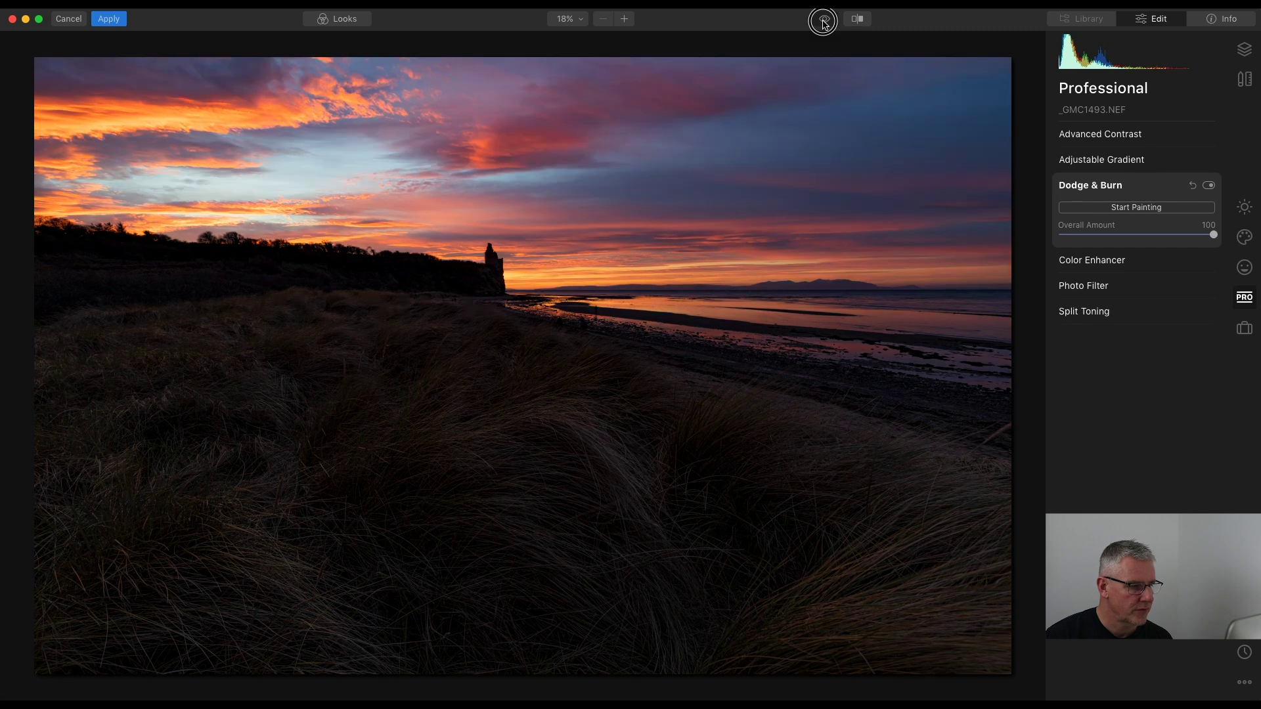
{"action": "left_click", "coordinate": [825, 21]}
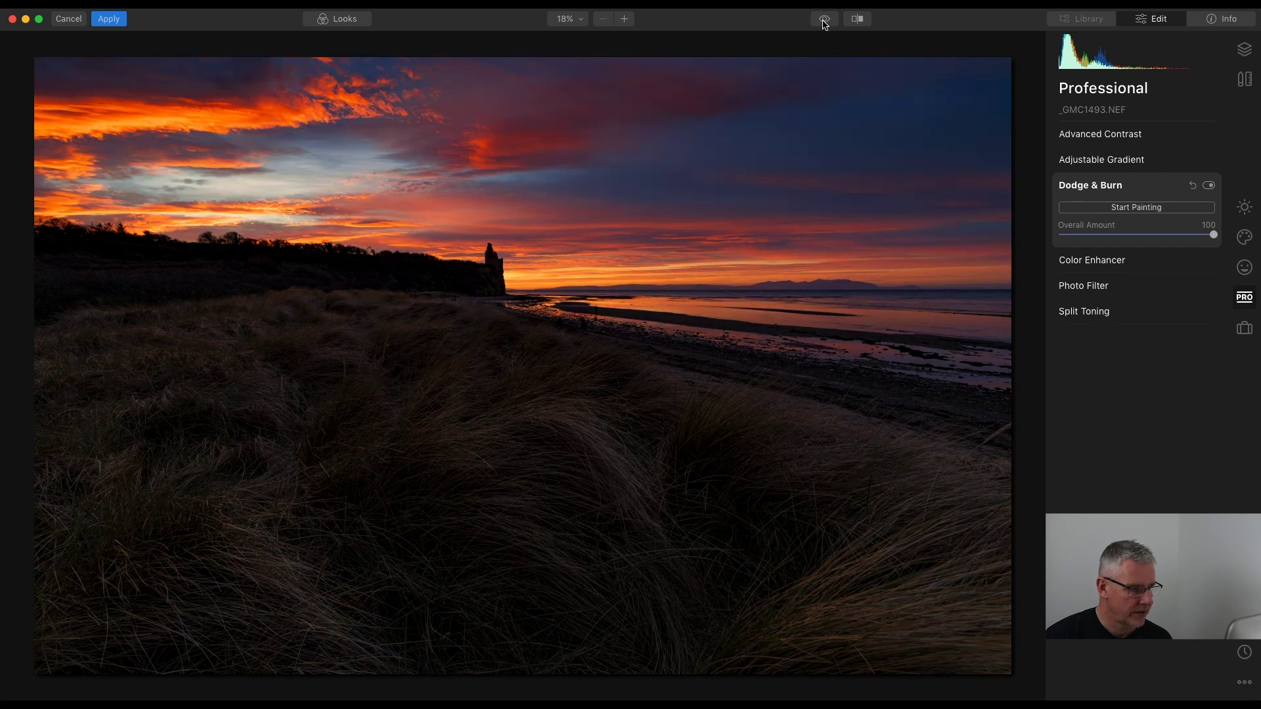
{"action": "left_click", "coordinate": [825, 21]}
{"action": "left_click", "coordinate": [824, 21]}
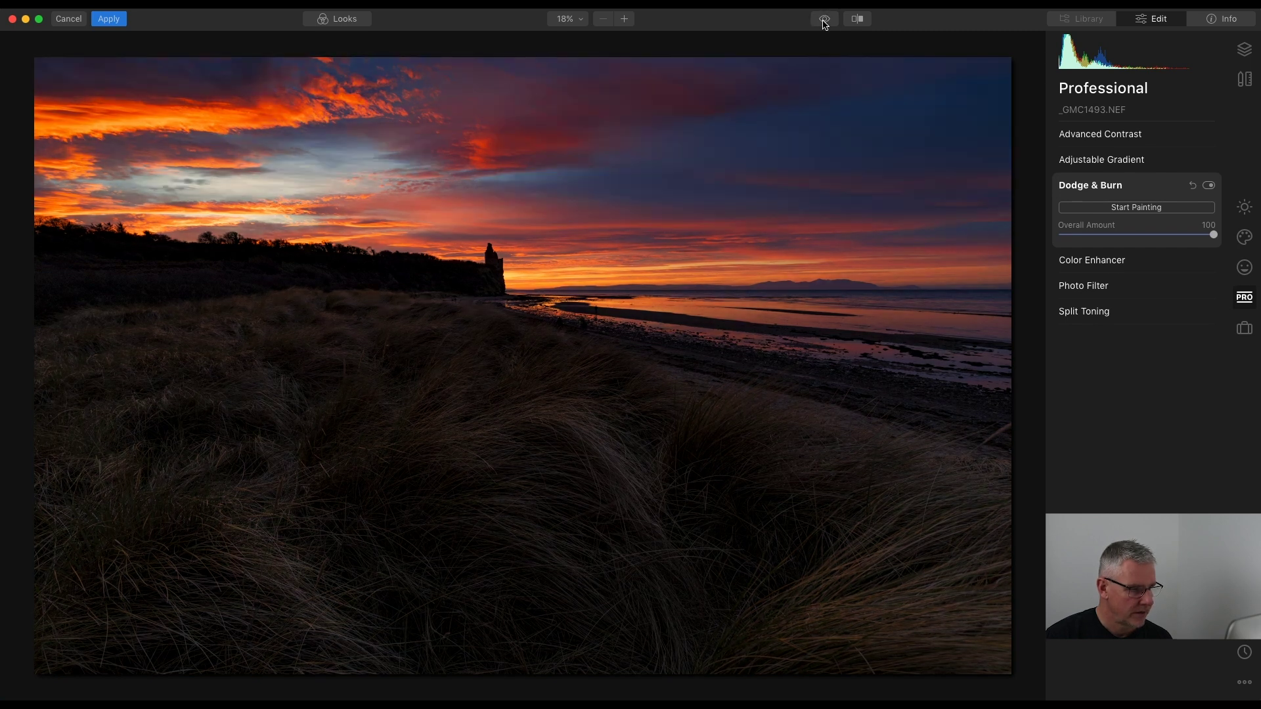